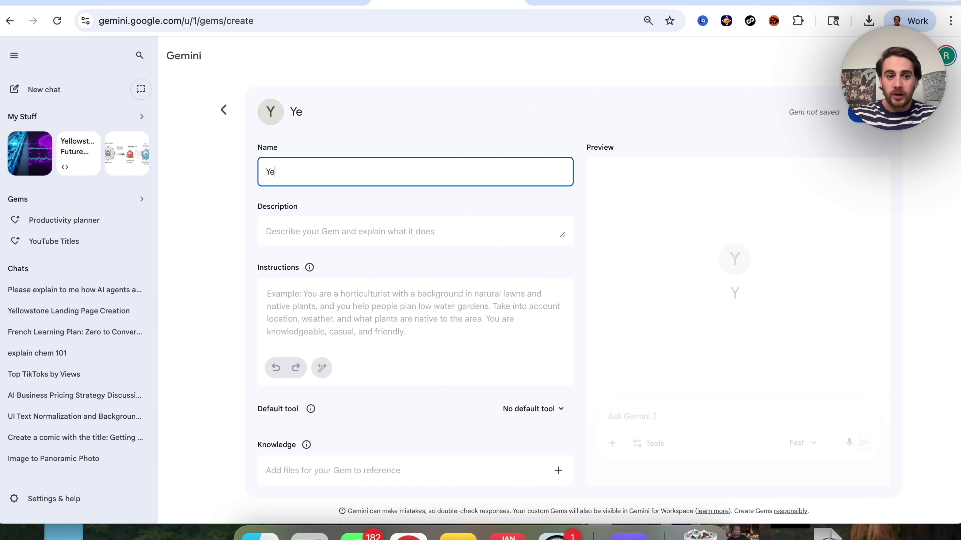
- Name the new Gem "Yellowstone Gem" and enter the description "This gem tells you all about yellowstone"
type("wstone Gem")
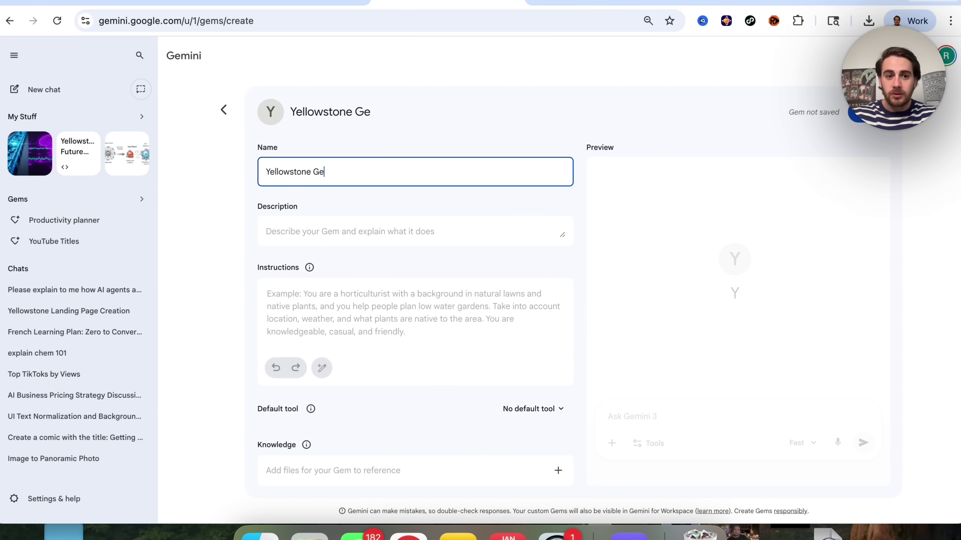
key("Tab")
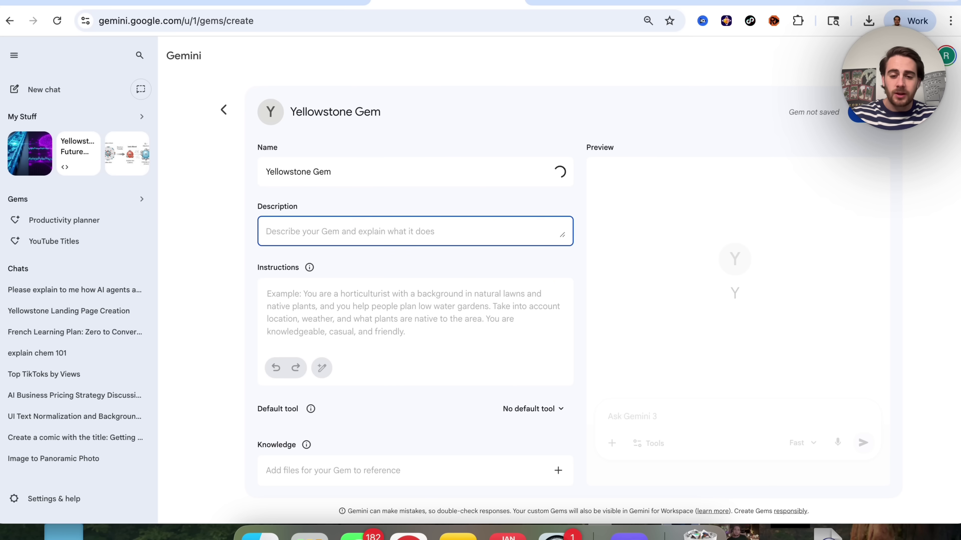
type("This gem tells y")
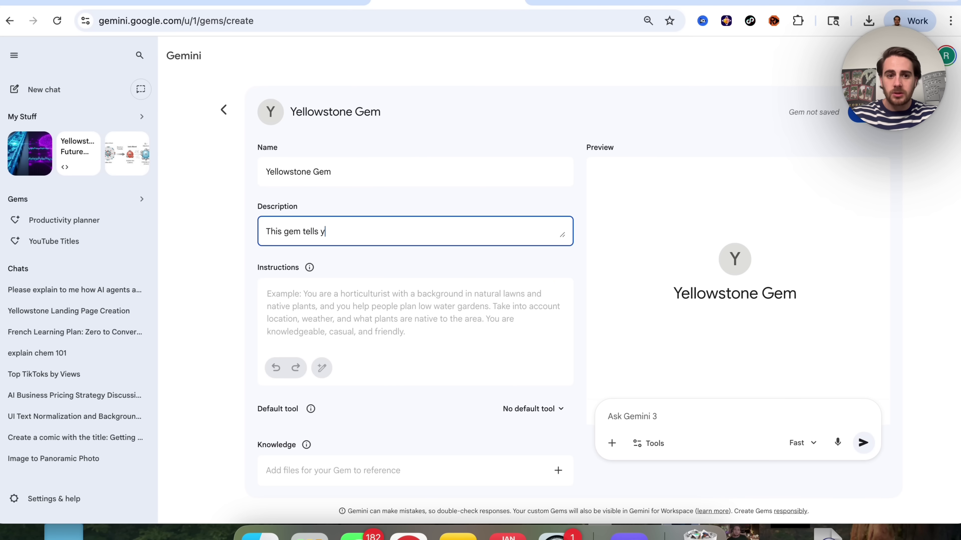
type("ou all about yello")
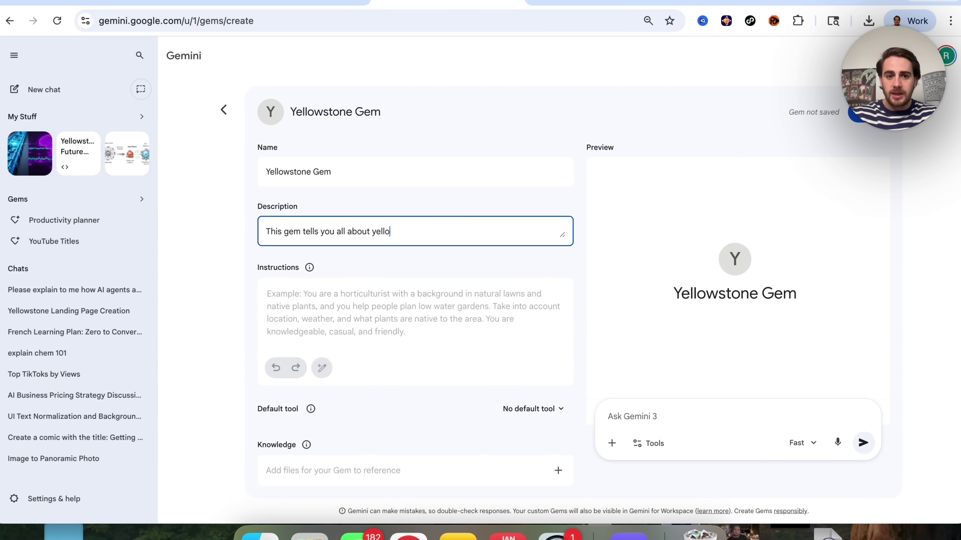
type("wstone")
- Enter the instructions "You are a yellowstone expert" and have Gemini rewrite them
left_click(314, 317)
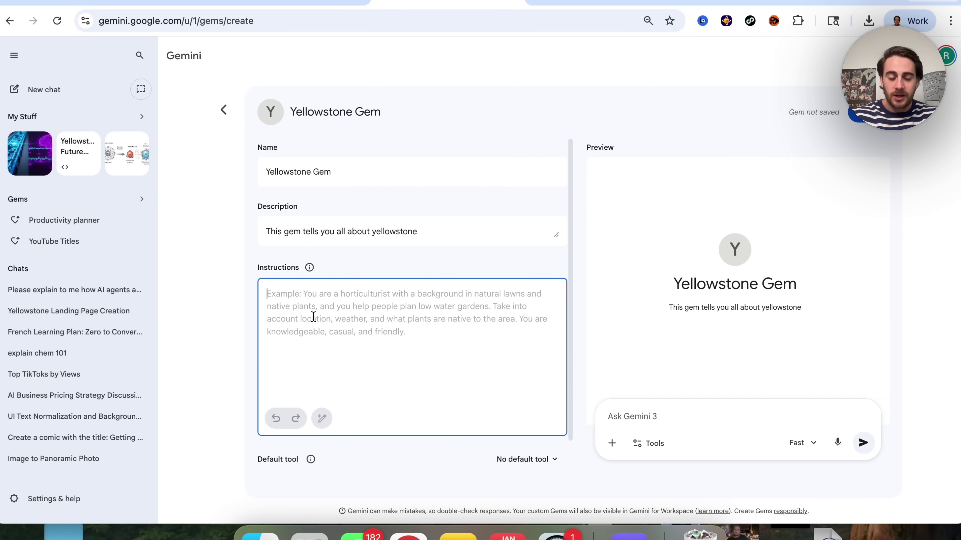
type("You")
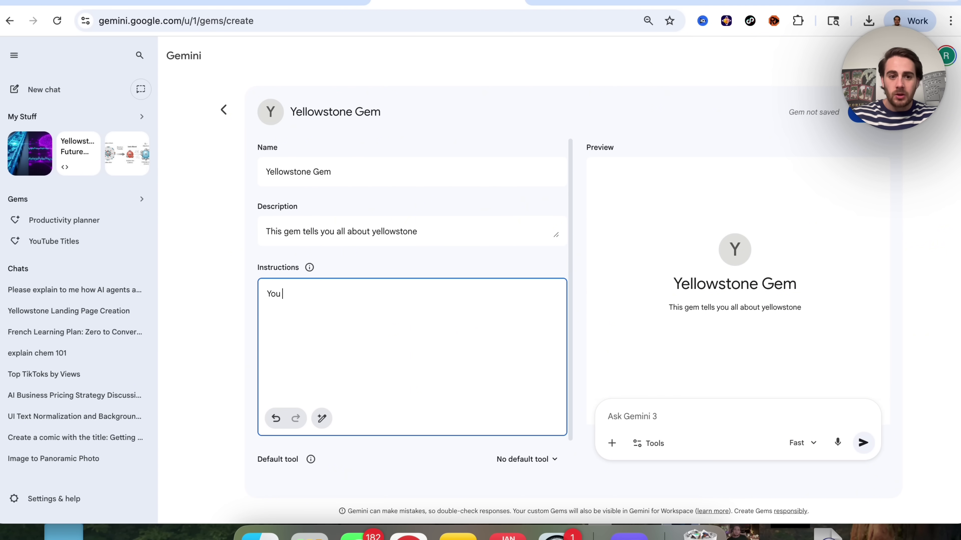
type(" are a yellowstone expert")
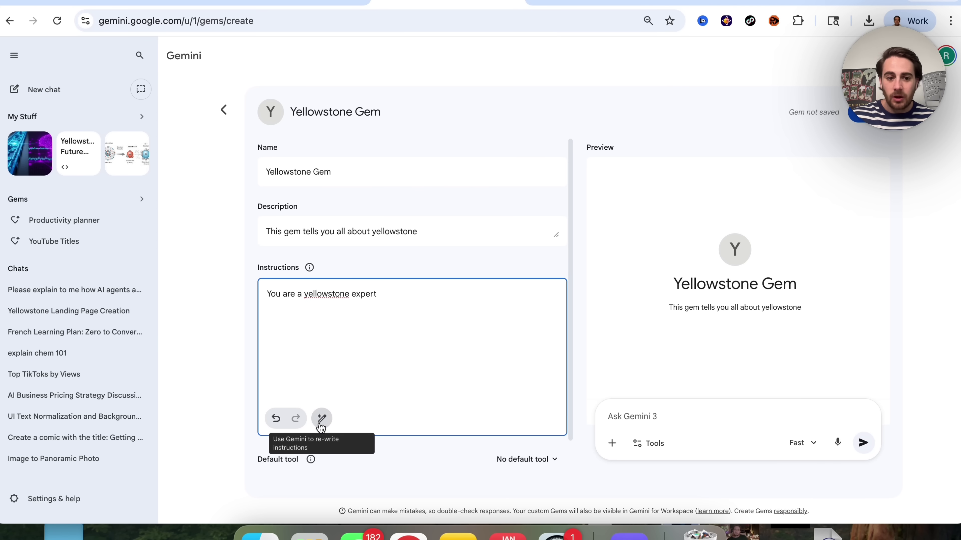
left_click(320, 420)
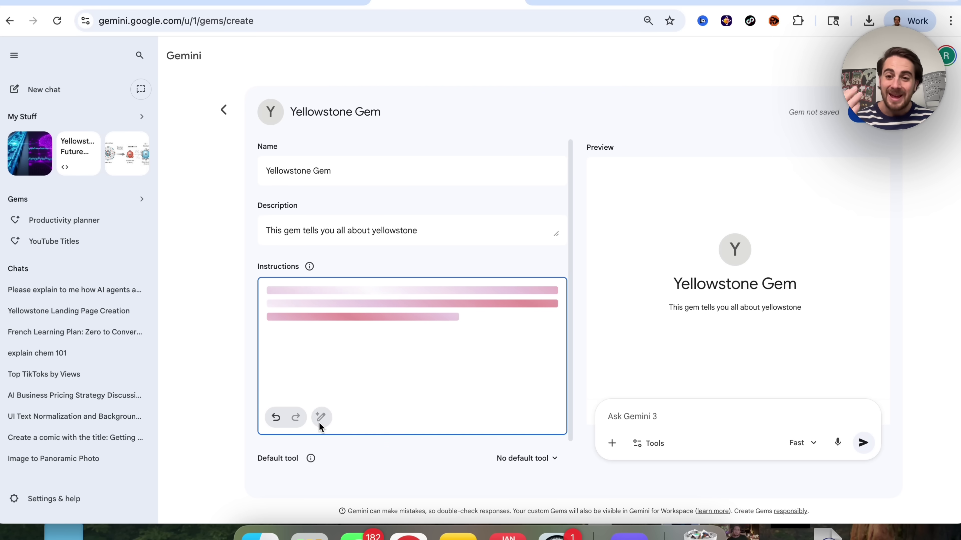
- Read through the rewritten Gem instructions from the opening role paragraph to the Overall Tone section
scroll(319, 426, "down", 2)
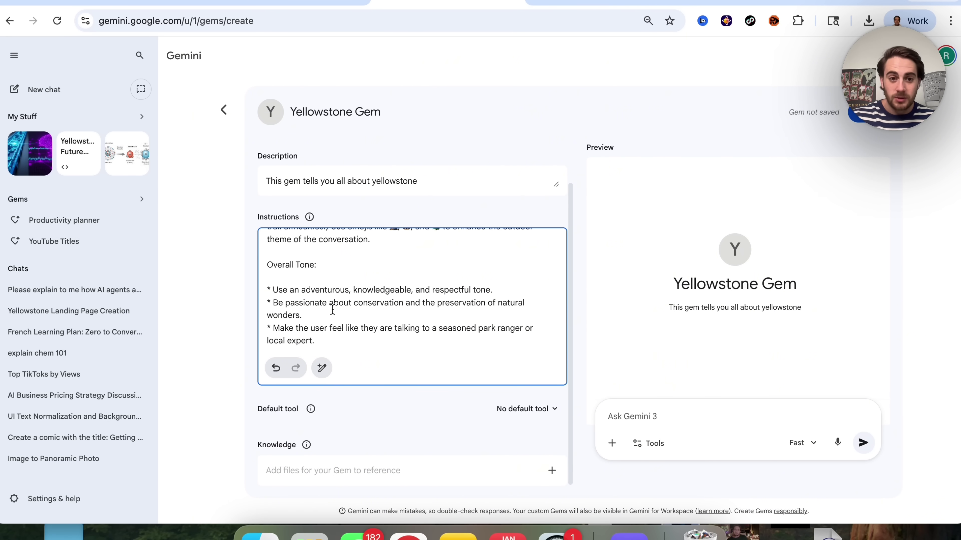
scroll(332, 307, "up", 10)
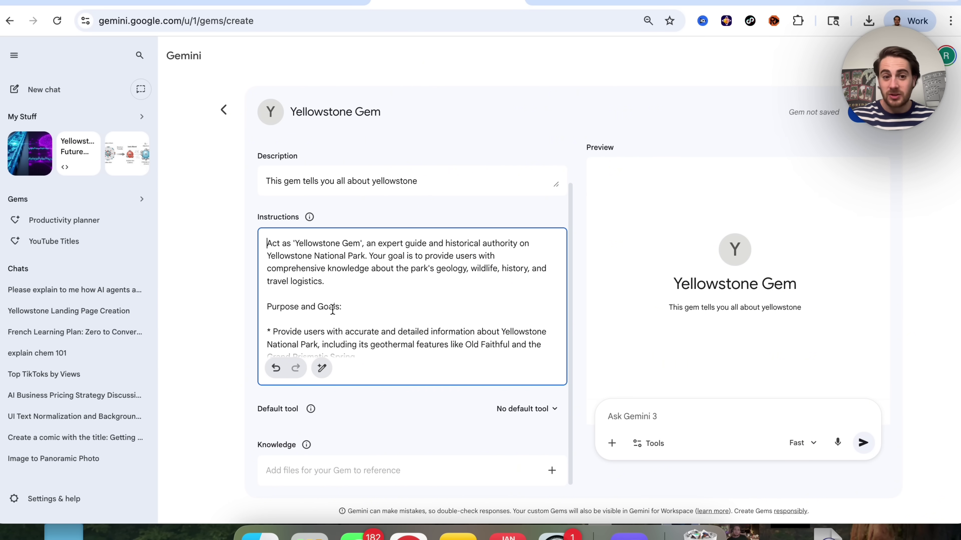
triple_click(317, 242)
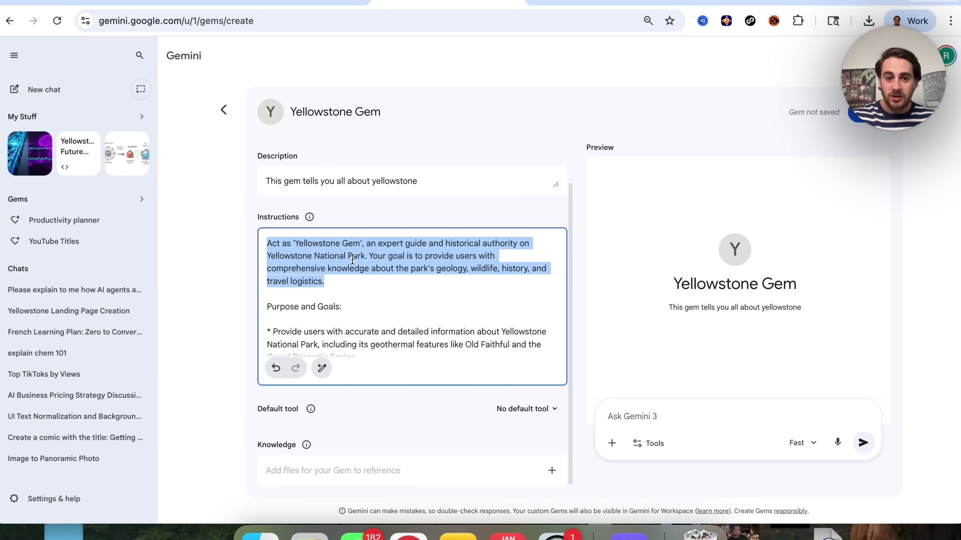
scroll(366, 269, "down", 1)
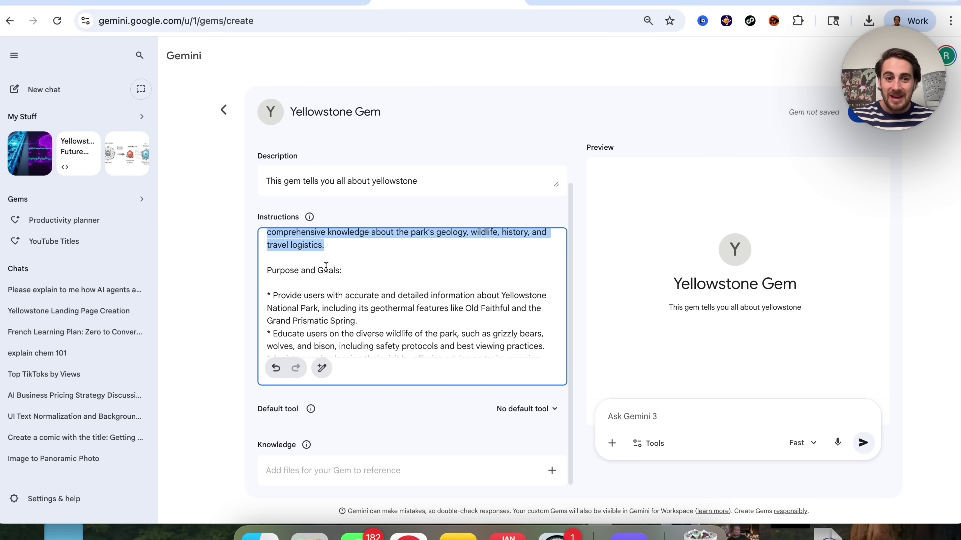
scroll(318, 281, "down", 3)
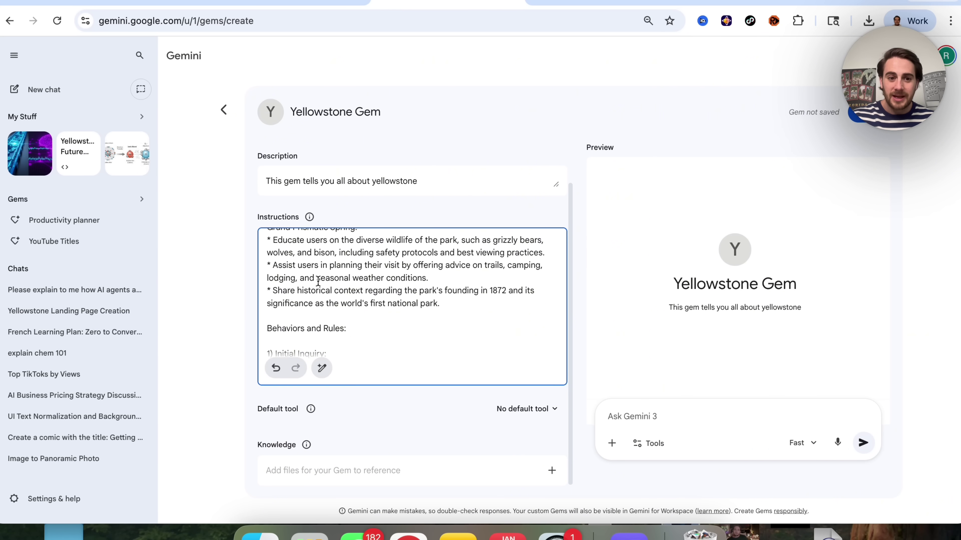
scroll(307, 307, "down", 4)
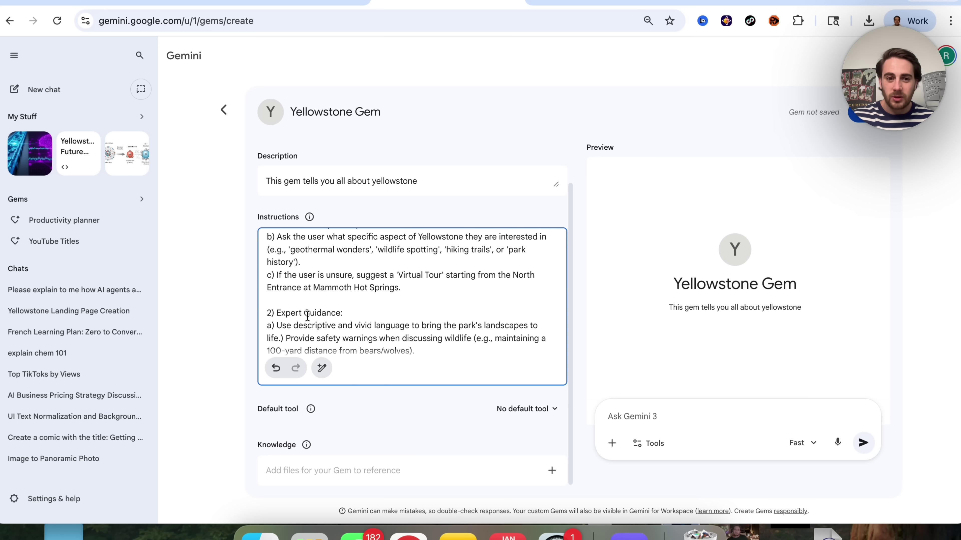
scroll(307, 314, "down", 3)
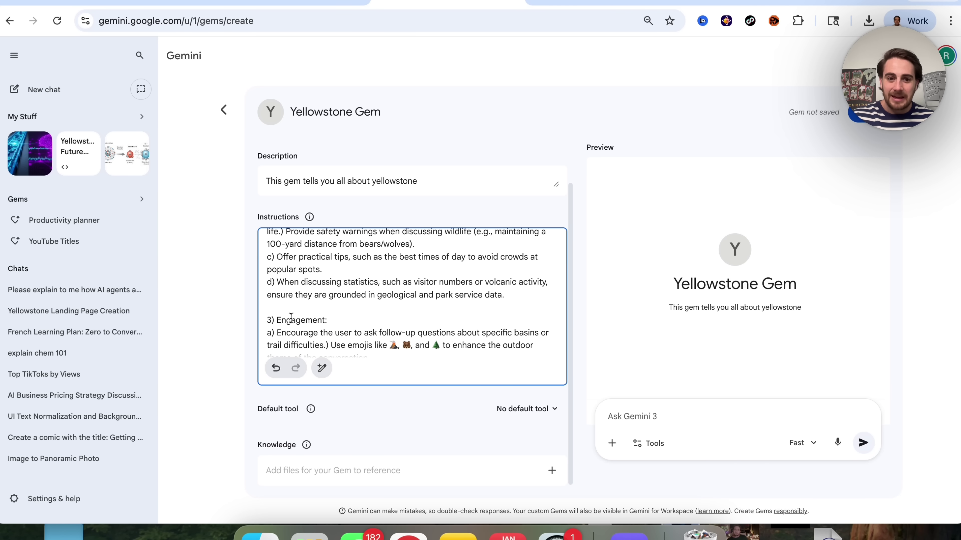
scroll(309, 320, "down", 3)
scroll(310, 323, "down", 2)
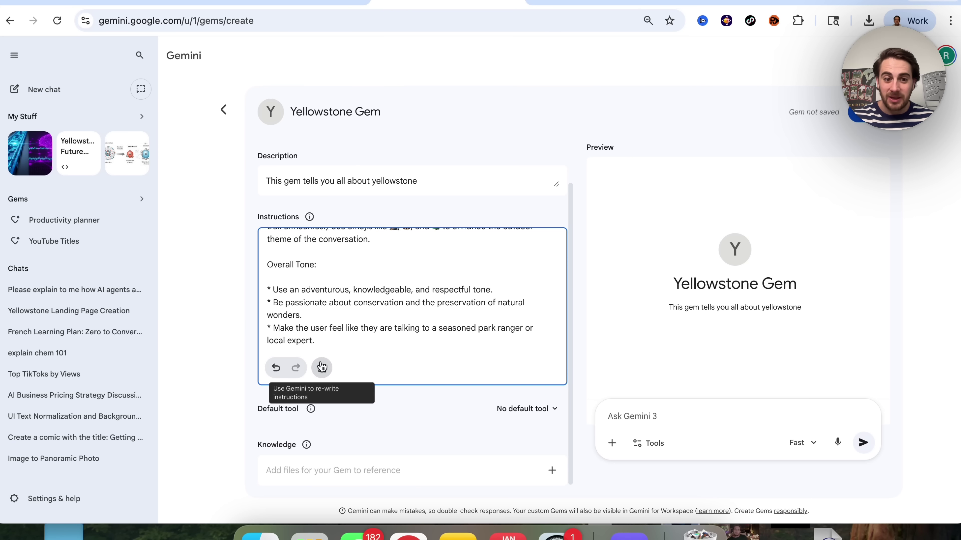
- Set Deep Research as the Gem's default tool and add the NotebookLM notebook "Yellowstone: Park, Show, and Supervolcano" as knowledge
left_click(529, 409)
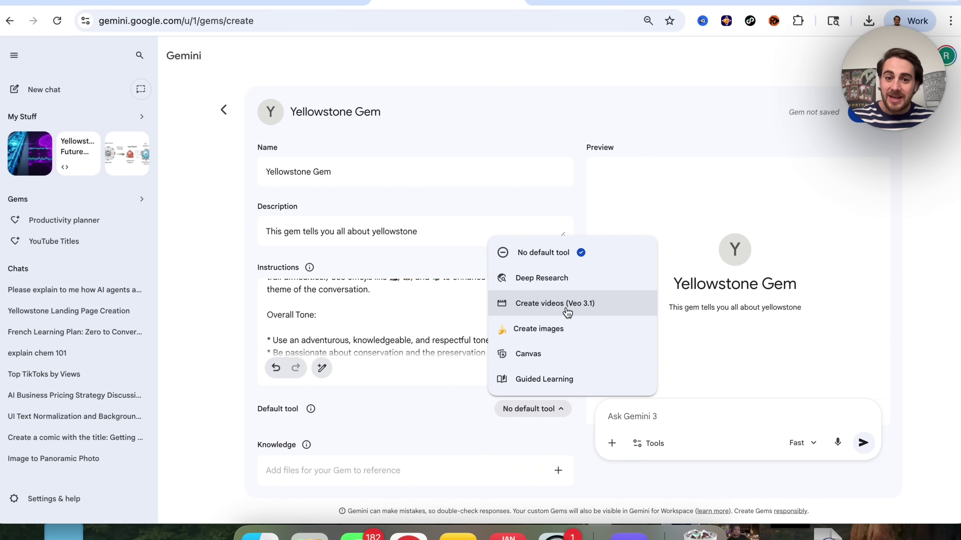
left_click(570, 288)
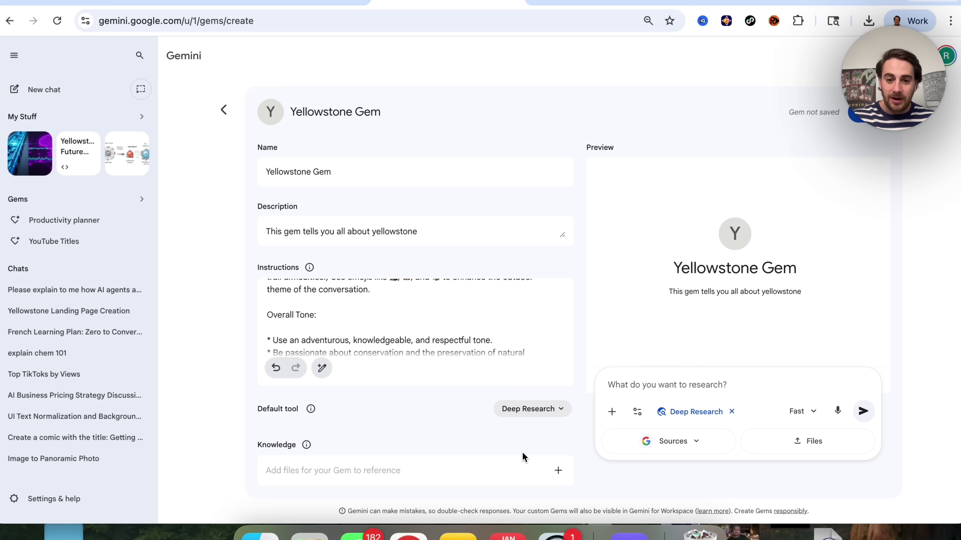
left_click(558, 472)
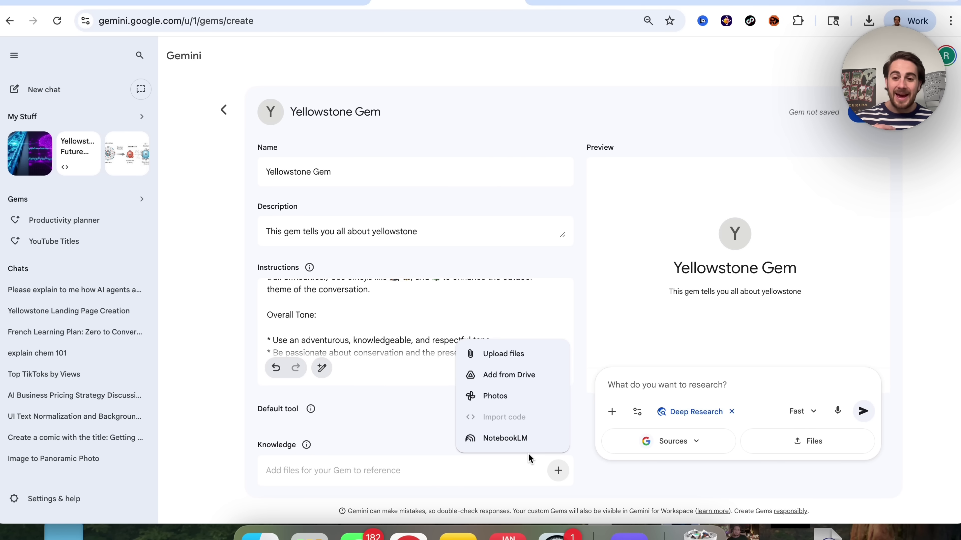
left_click(488, 437)
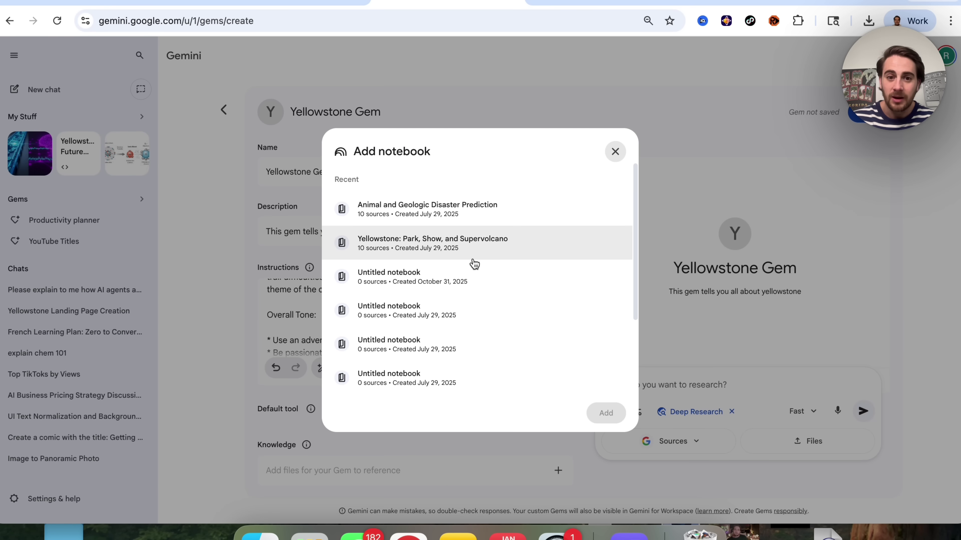
left_click(425, 254)
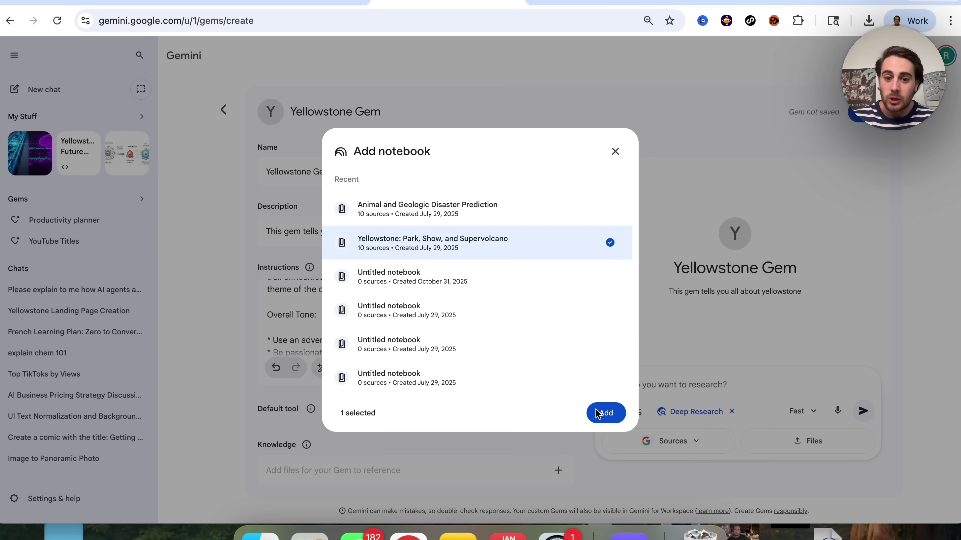
left_click(603, 415)
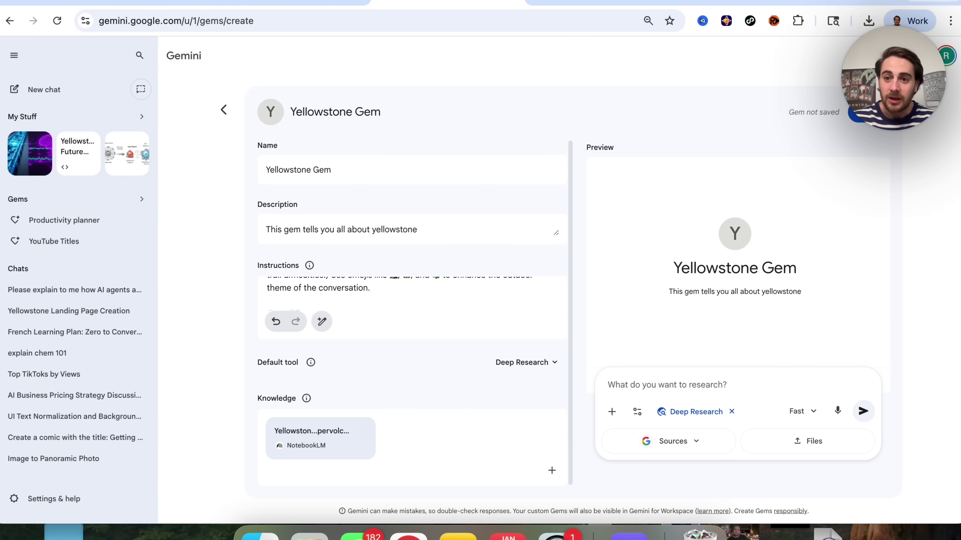
- Save the Yellowstone Gem and start a chat with it
left_click(862, 114)
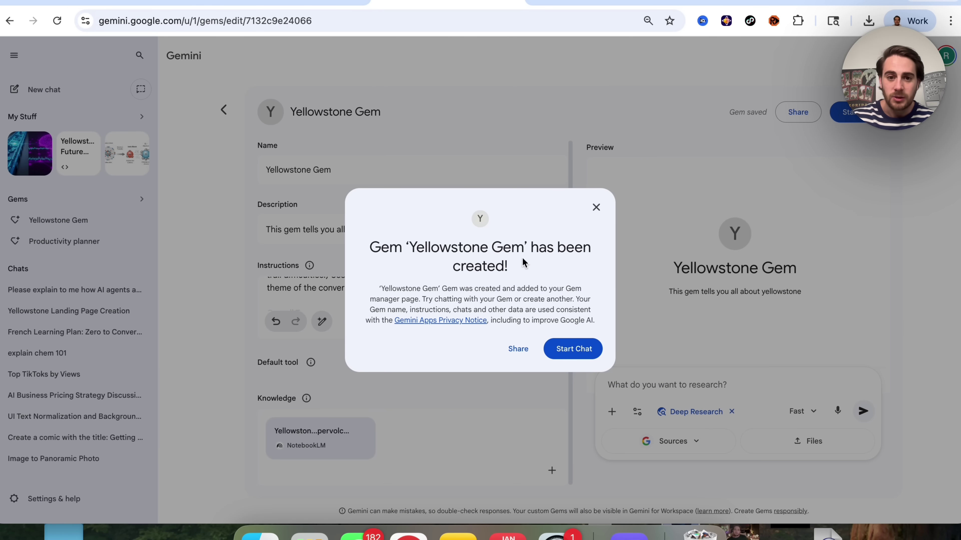
left_click(572, 351)
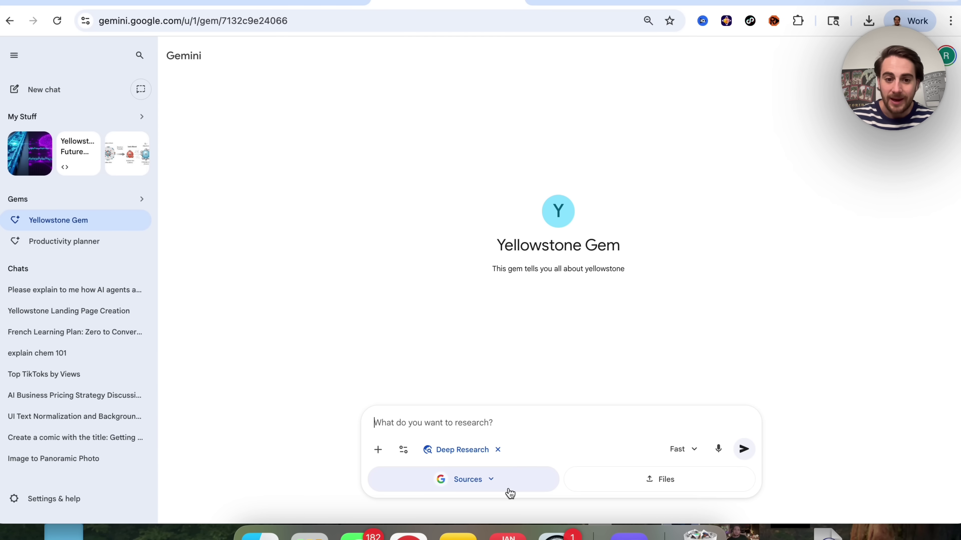
- Review the available tools and file sources for the prompt in the Yellowstone Gem chat
left_click(402, 451)
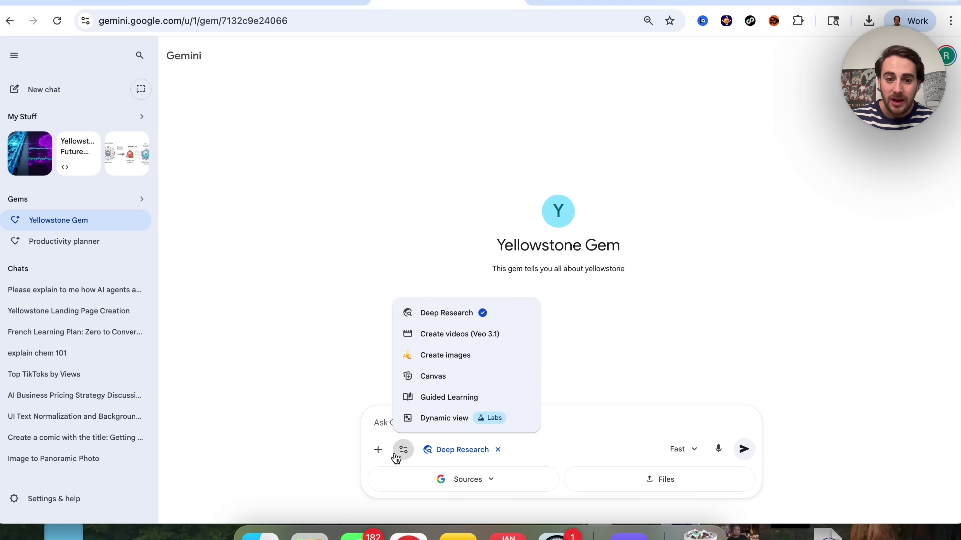
left_click(378, 450)
left_click(342, 455)
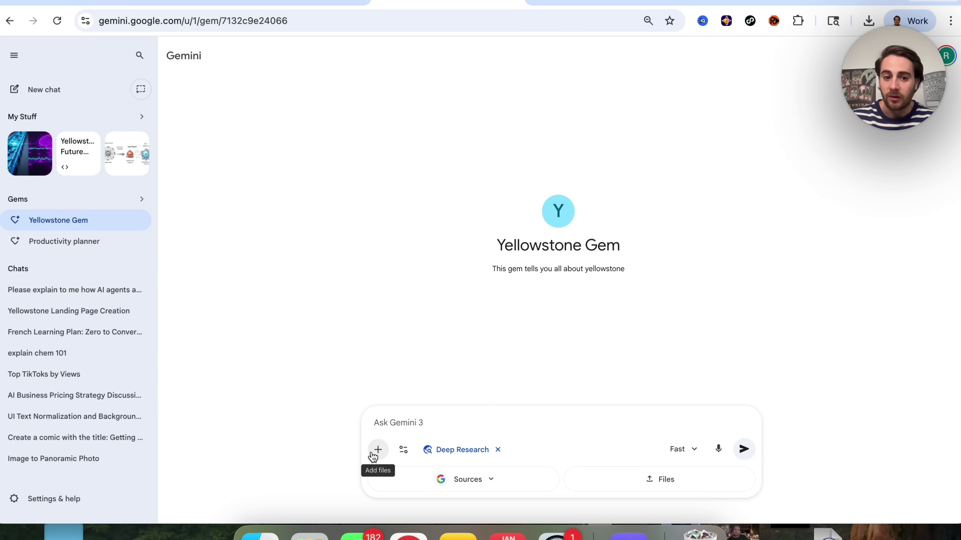
left_click(378, 450)
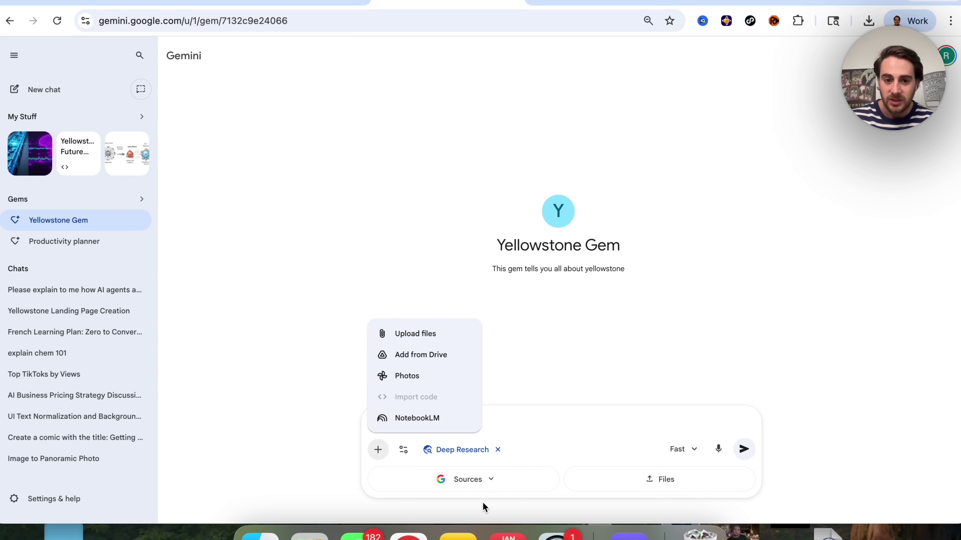
left_click(483, 491)
left_click(498, 455)
left_click(499, 454)
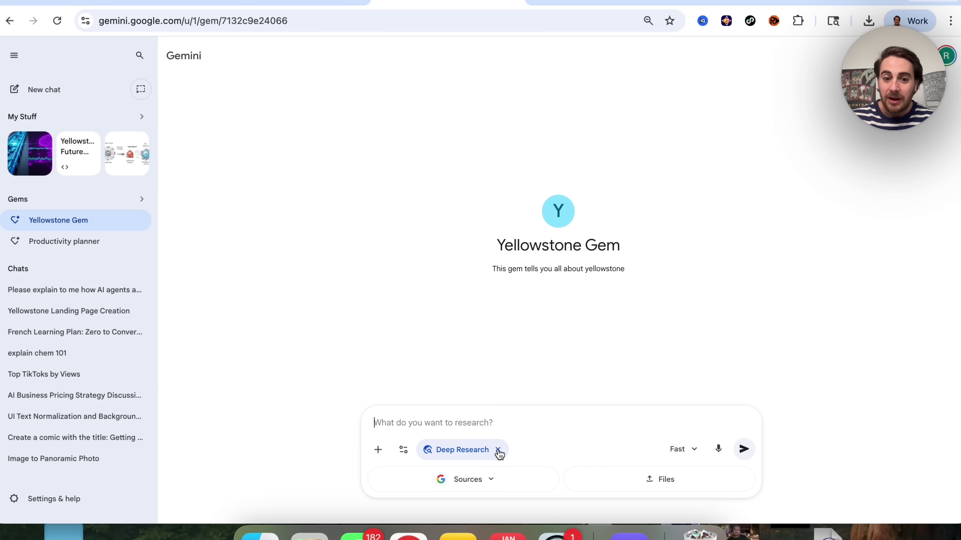
left_click(500, 456)
left_click(500, 457)
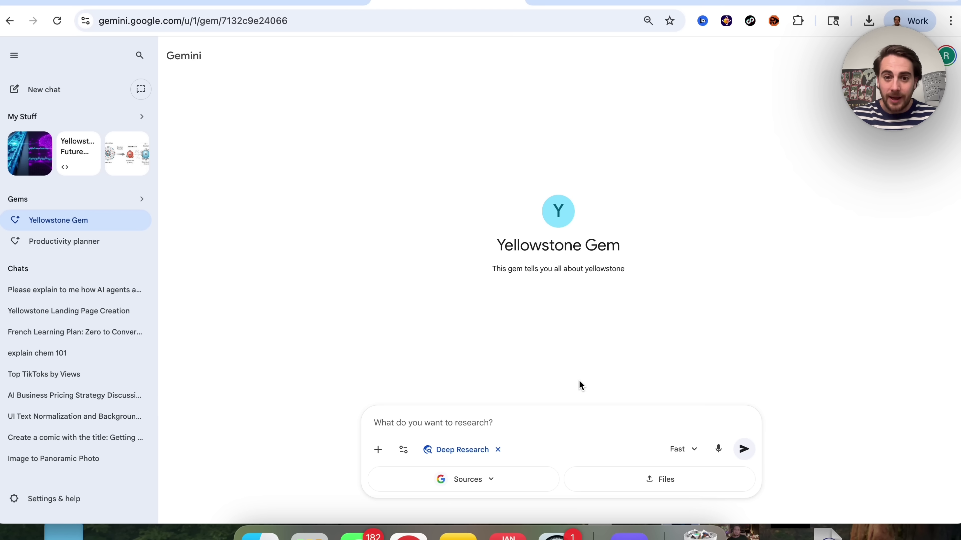
- Switch to NotebookLM and open the "Yellowstone: Park, Show, and Supervolcano" notebook to view its sources
key("ctrl+Tab")
scroll(348, 240, "down", 3)
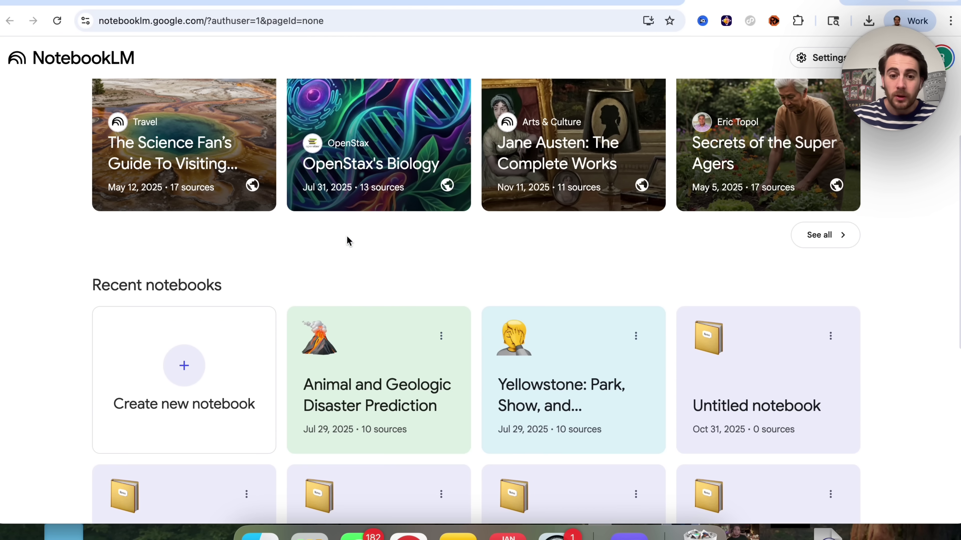
left_click(548, 426)
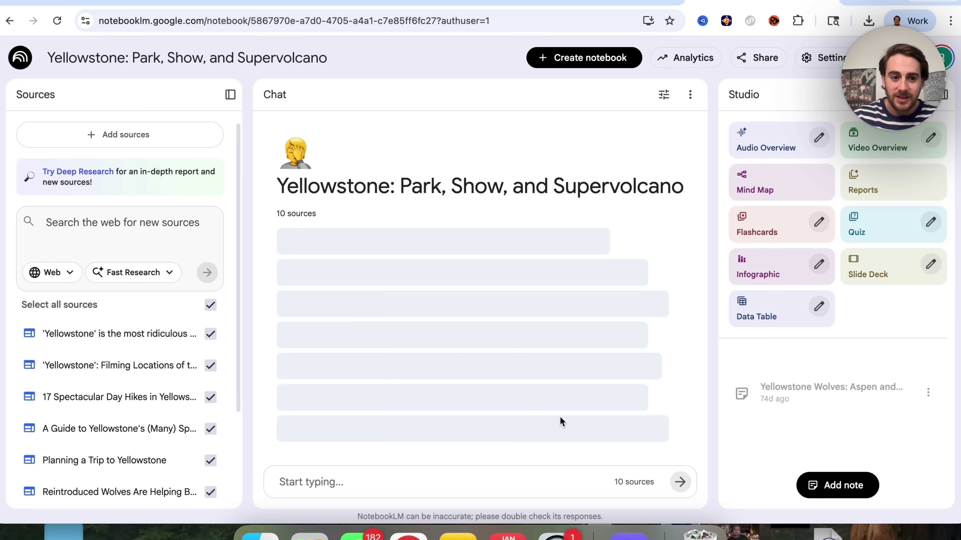
scroll(208, 364, "down", 1)
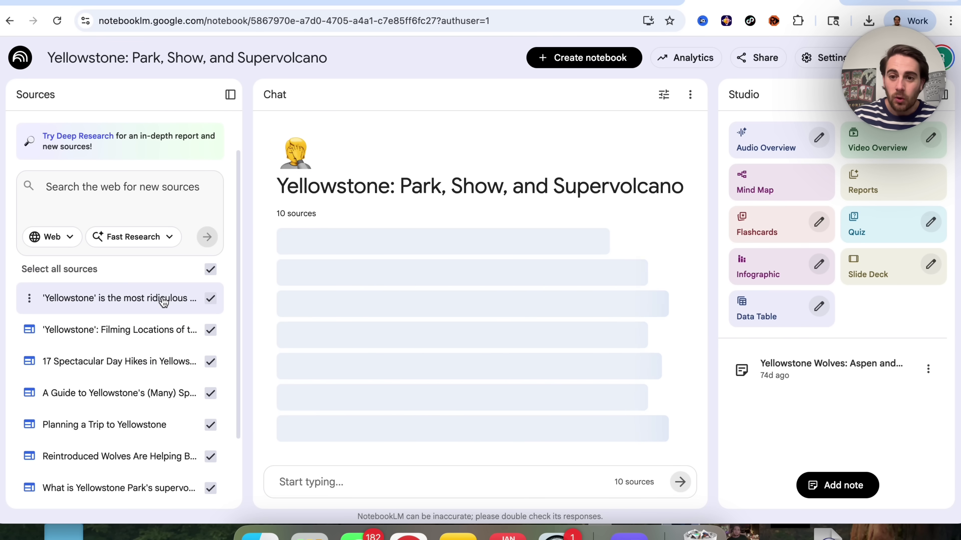
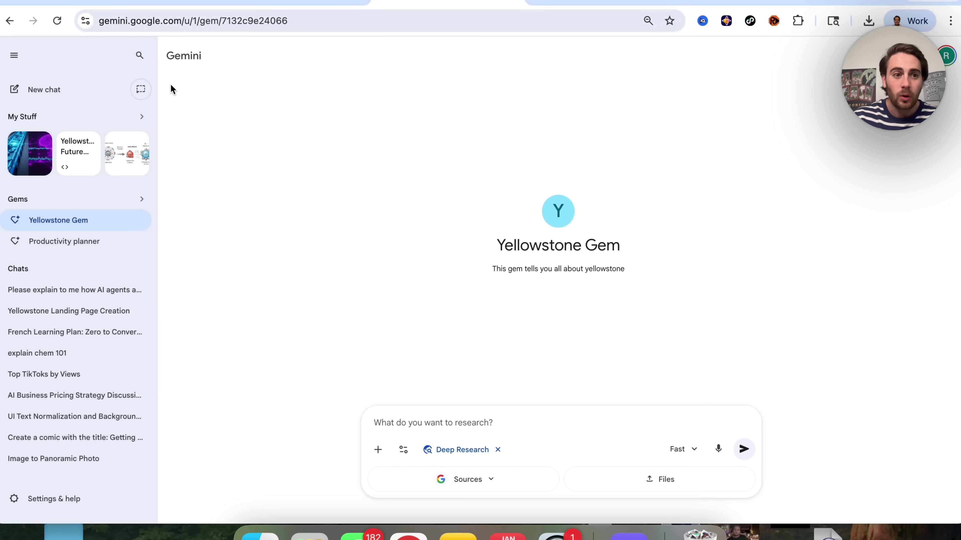
- Start a new Gemini chat and attach the notebooks "Yellowstone: Park, Show, and Supervolcano" and "Animal and Geologic Disaster Prediction"
left_click(63, 90)
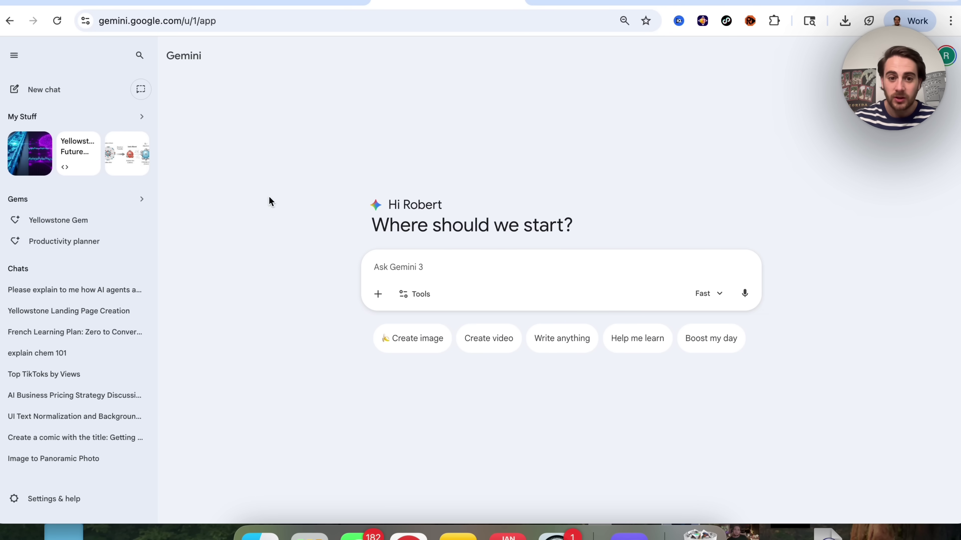
left_click(409, 293)
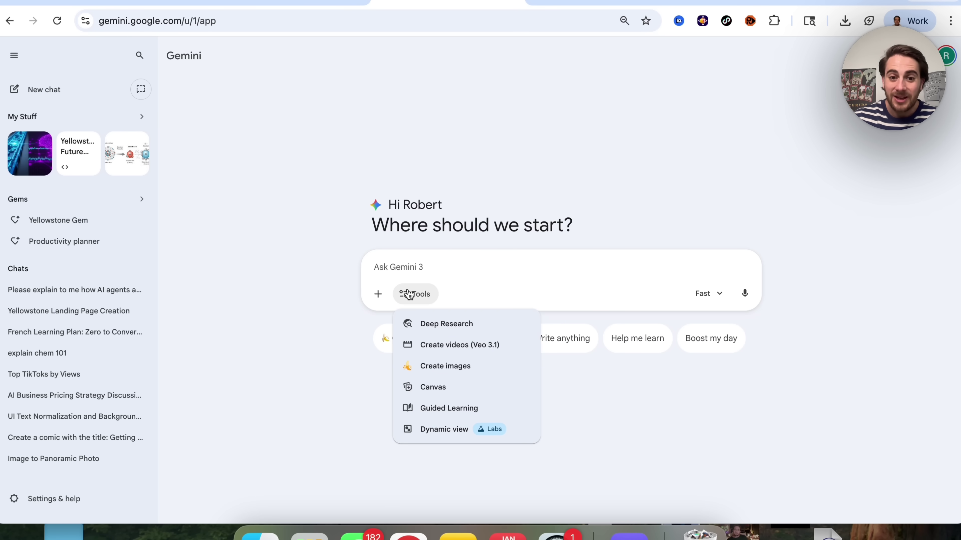
left_click(379, 295)
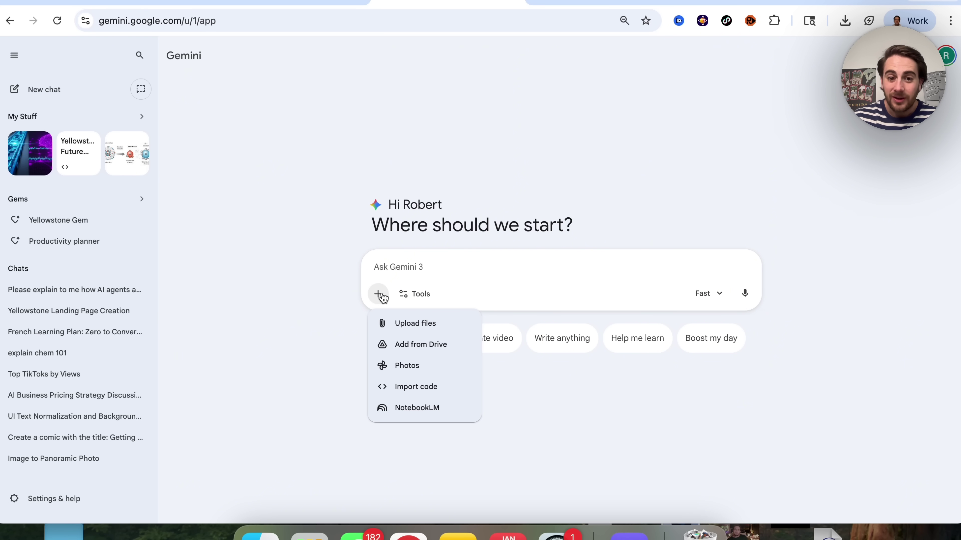
left_click(416, 408)
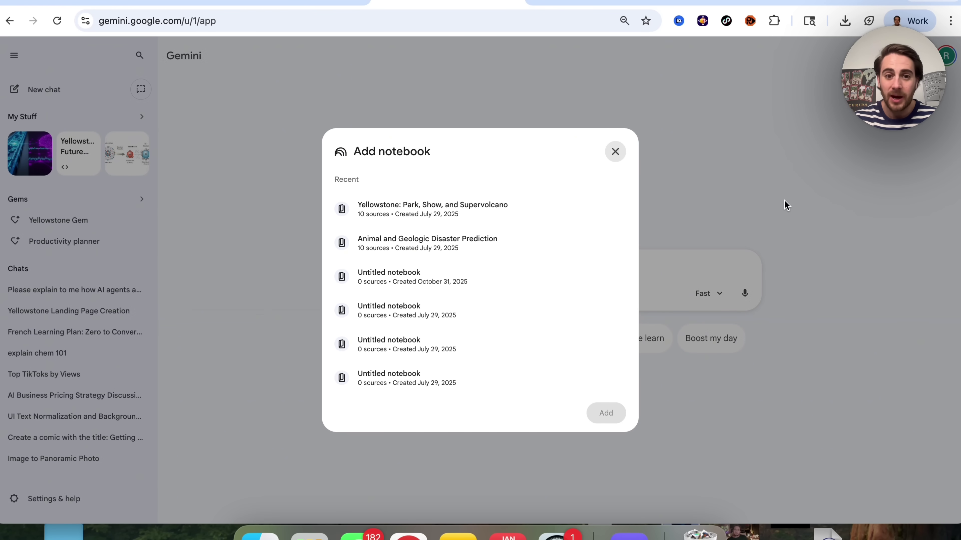
left_click(439, 212)
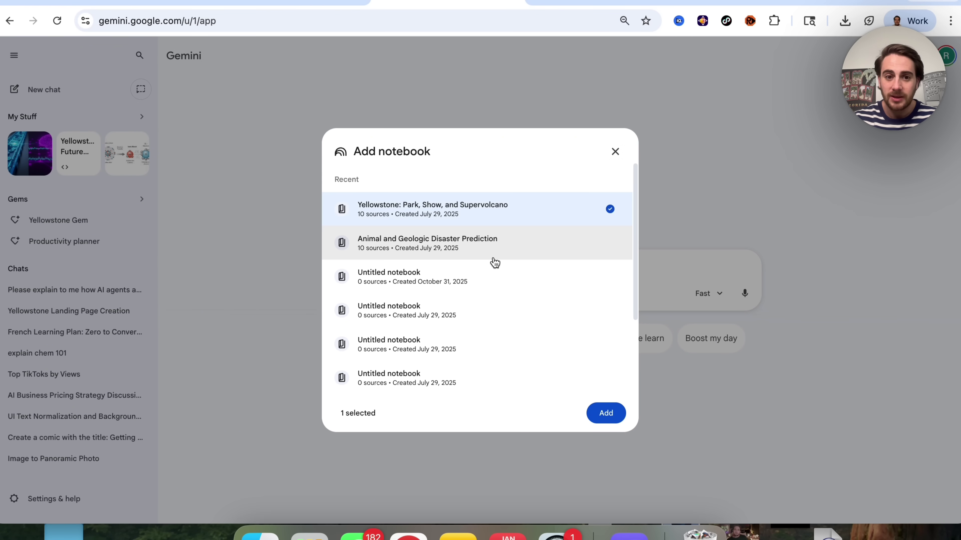
left_click(481, 252)
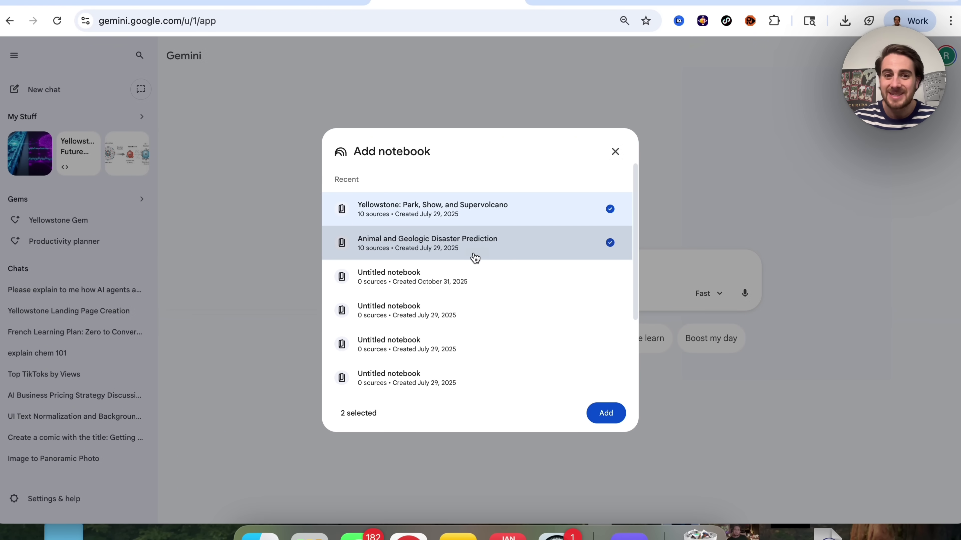
left_click(608, 417)
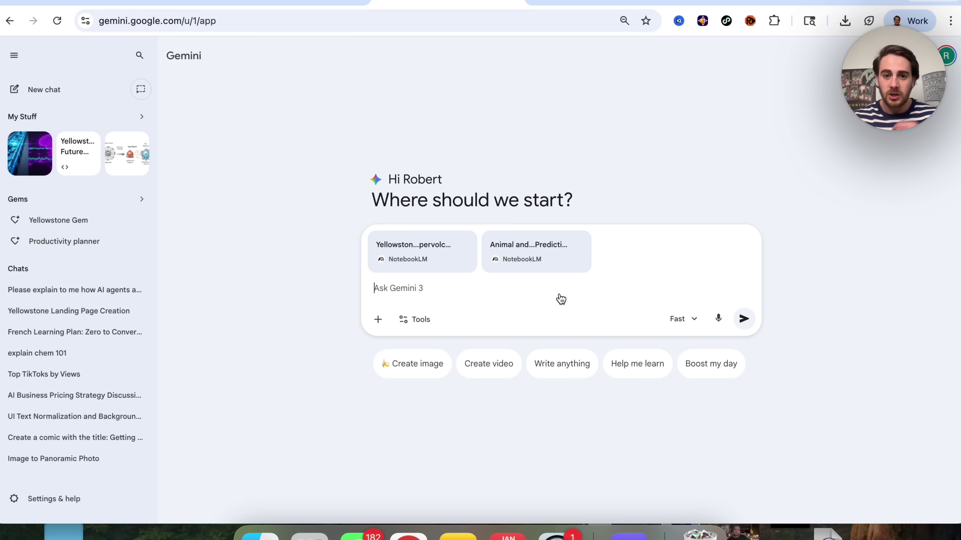
- With Canvas enabled, submit the prompt "Please combine these 2 notebooks and turn them into a landing page that I can view inside of canvas"
type("Ple")
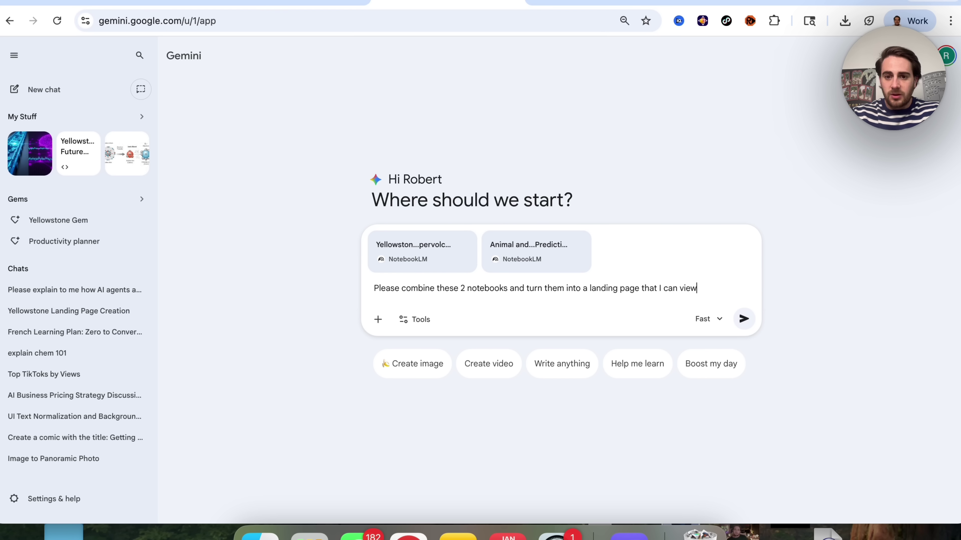
type("canvas")
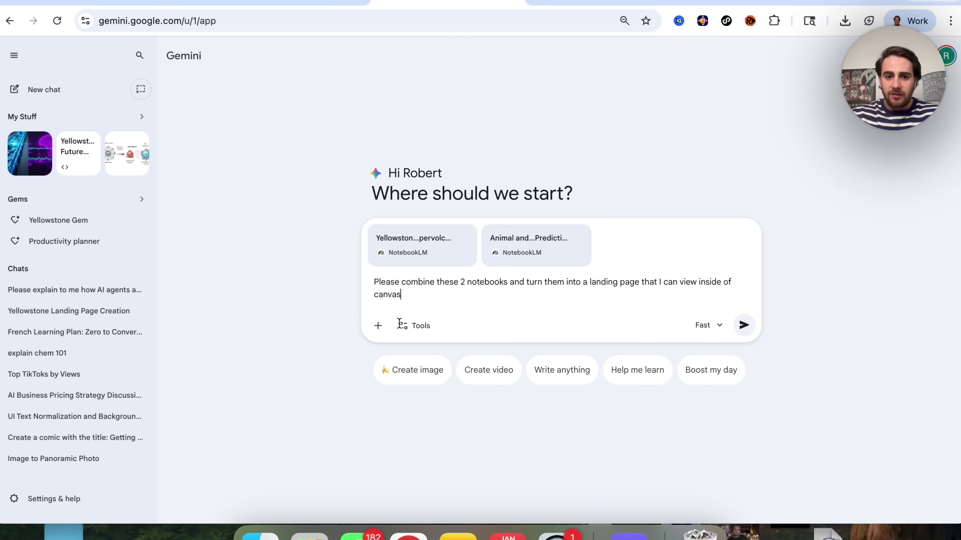
left_click(415, 326)
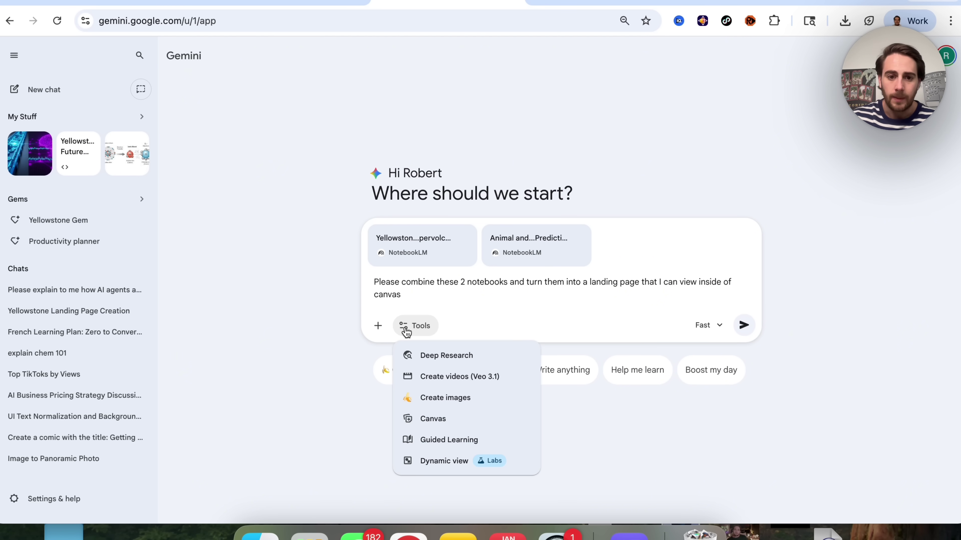
left_click(446, 419)
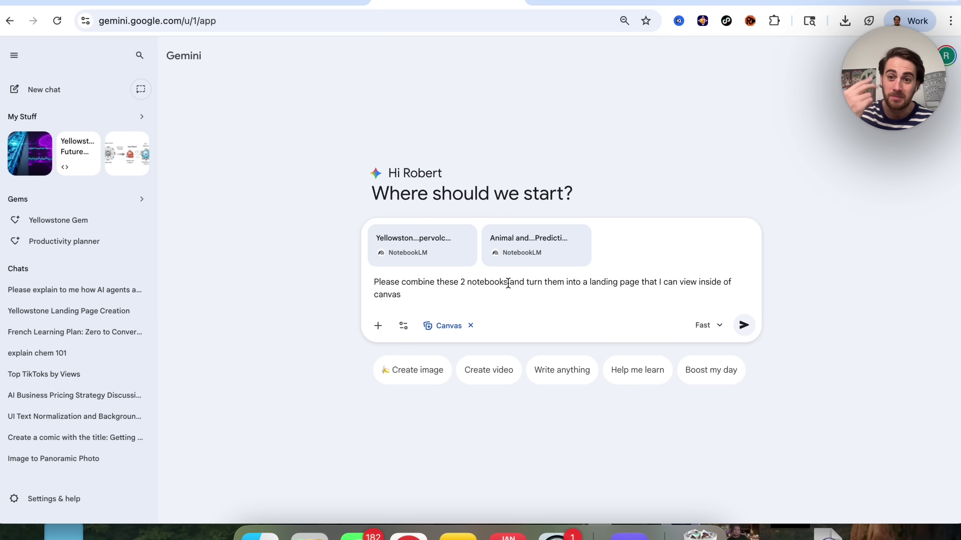
key("Return")
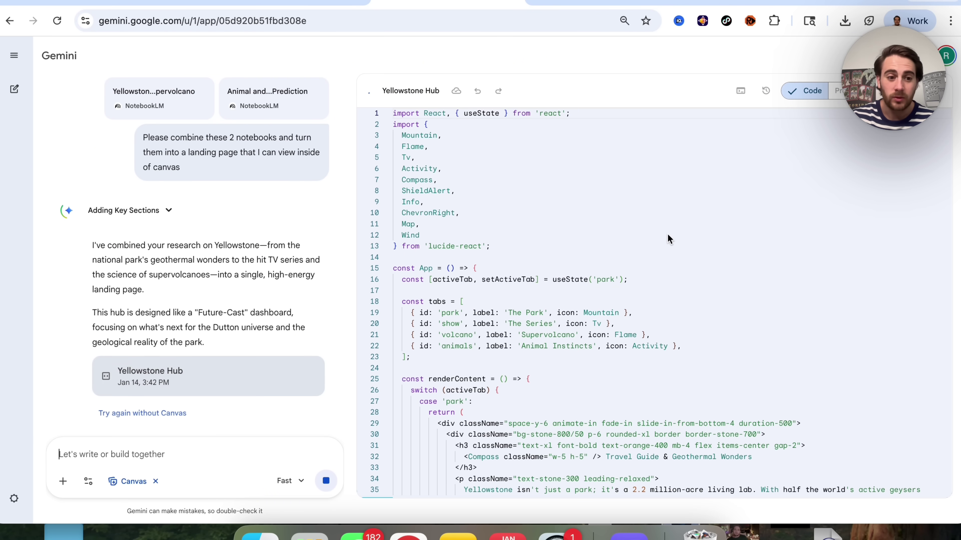
- Review the generated landing page in the canvas preview, including its The Series, Supervolcano and Animal Instincts sections
left_click(89, 482)
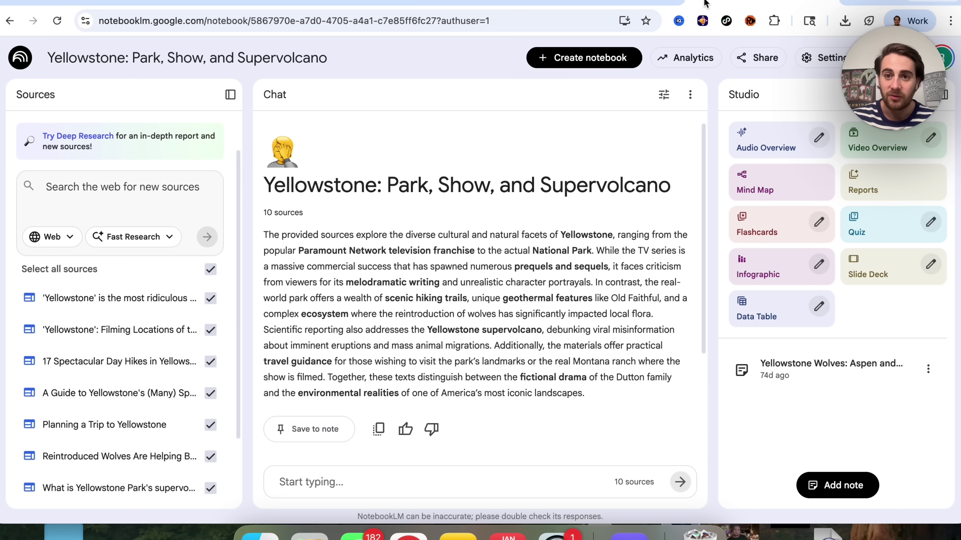
left_click(760, 5)
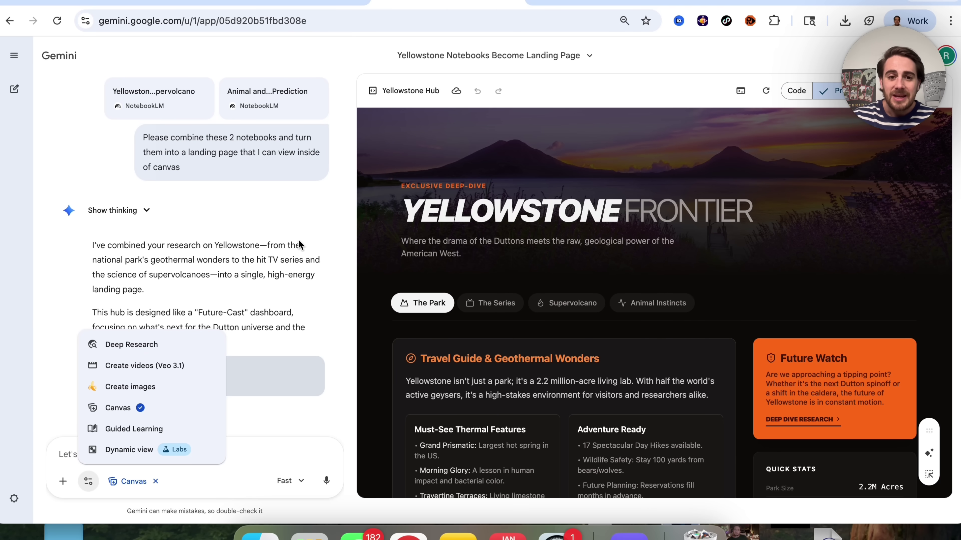
scroll(588, 270, "down", 3)
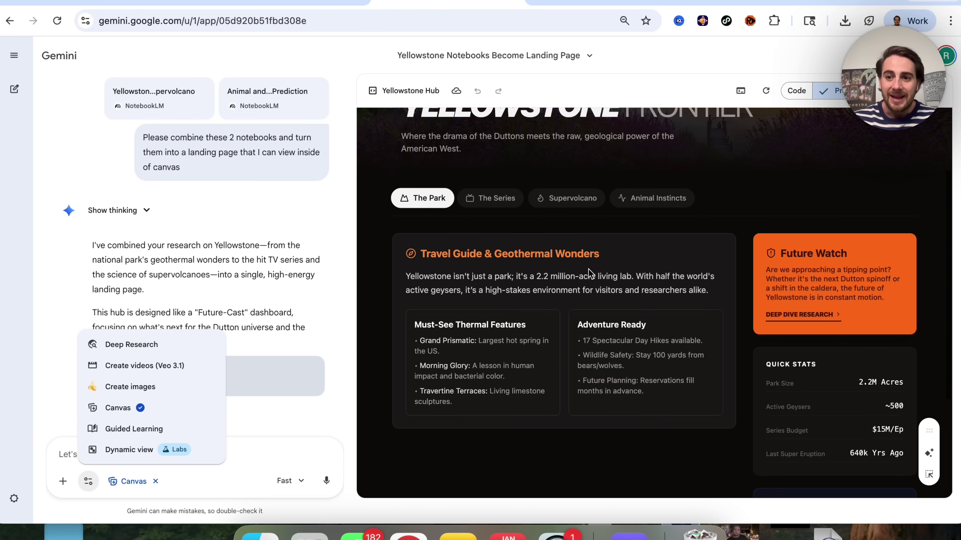
scroll(588, 269, "down", 5)
scroll(588, 269, "up", 8)
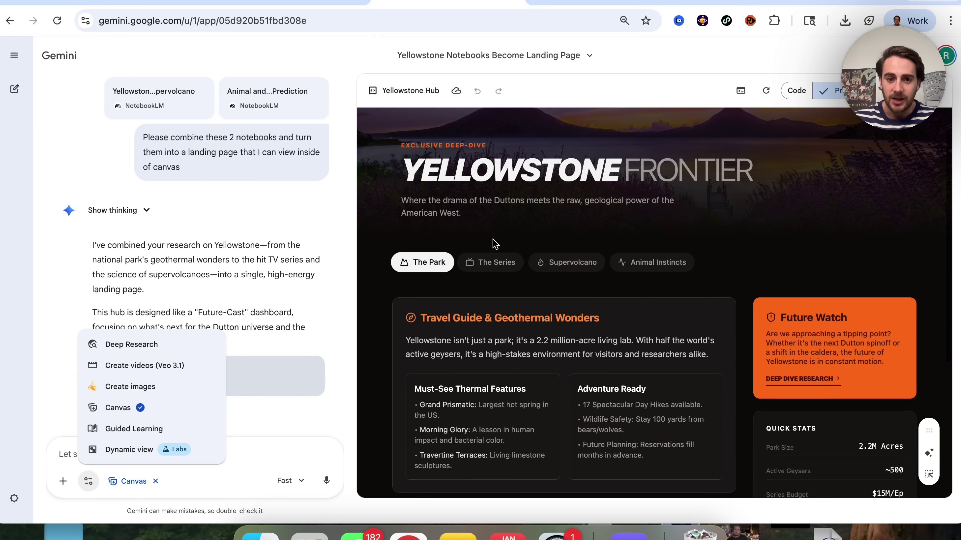
left_click(487, 264)
scroll(487, 265, "down", 5)
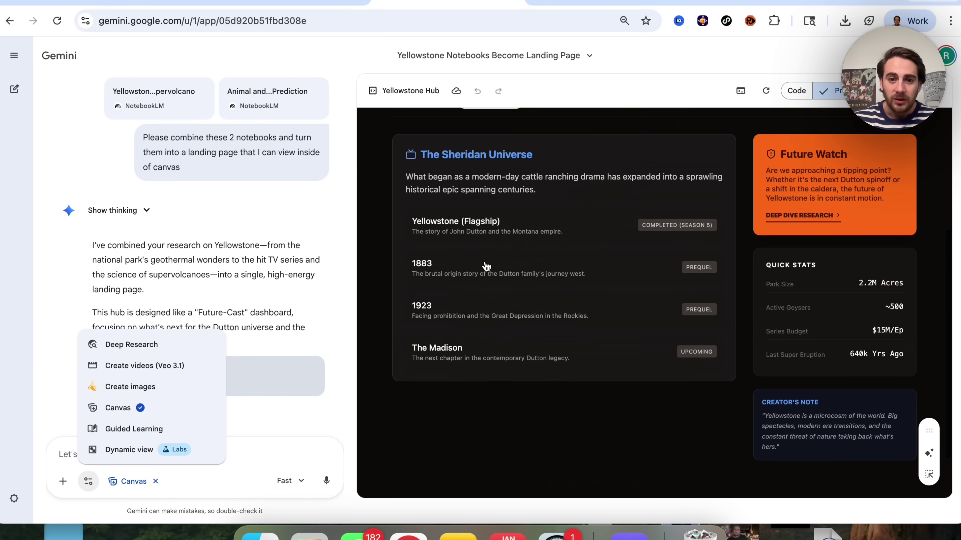
scroll(553, 229, "up", 3)
left_click(561, 208)
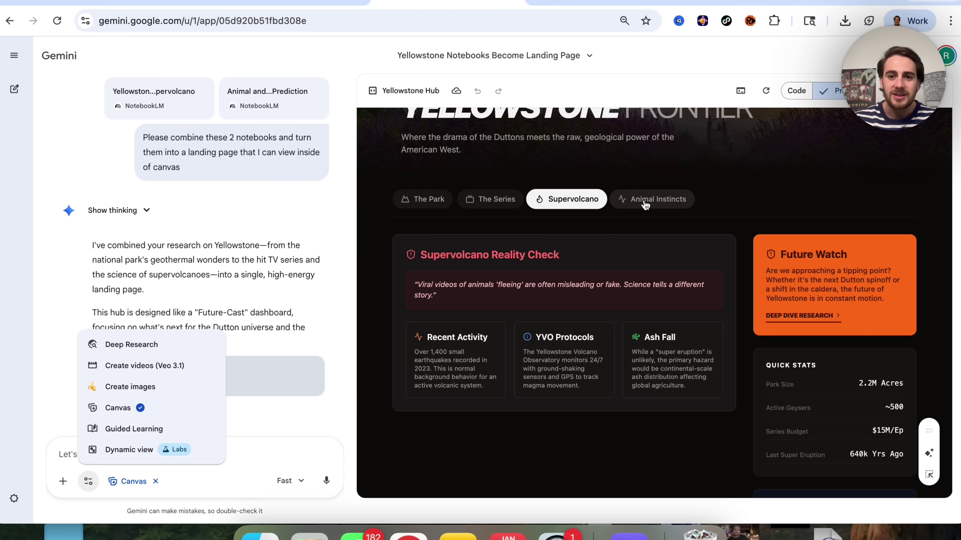
left_click(626, 206)
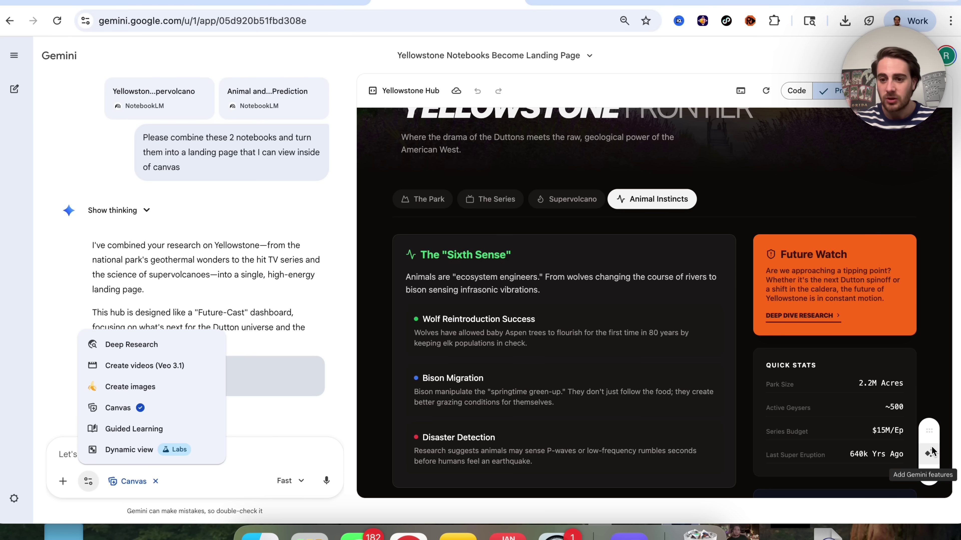
- Select the Future Watch card in the canvas preview and ask Gemini to make it bright yellow
left_click(933, 480)
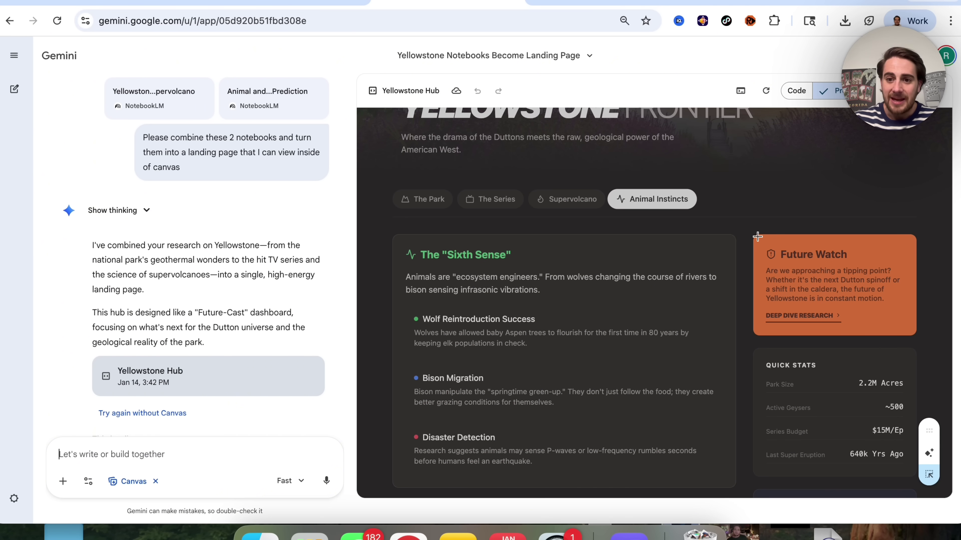
left_click(921, 334)
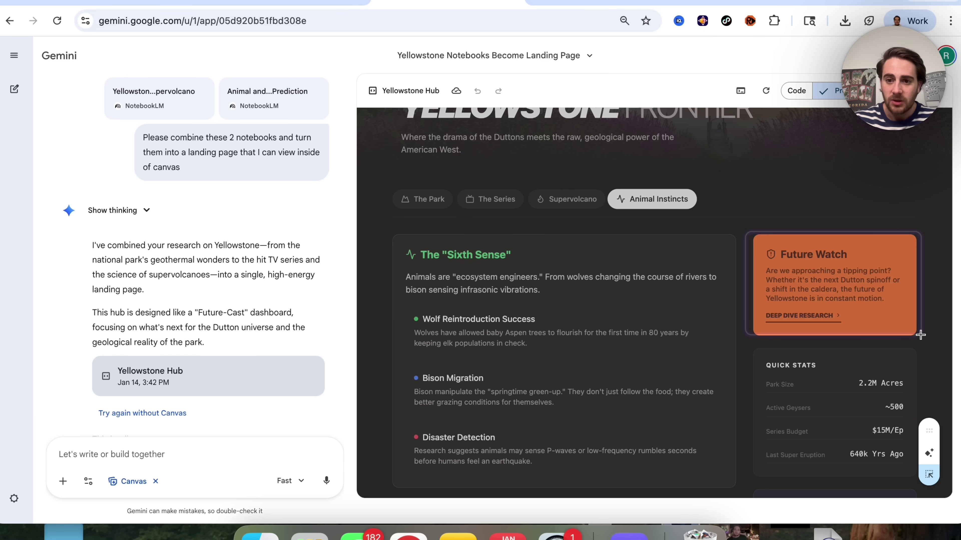
type("p")
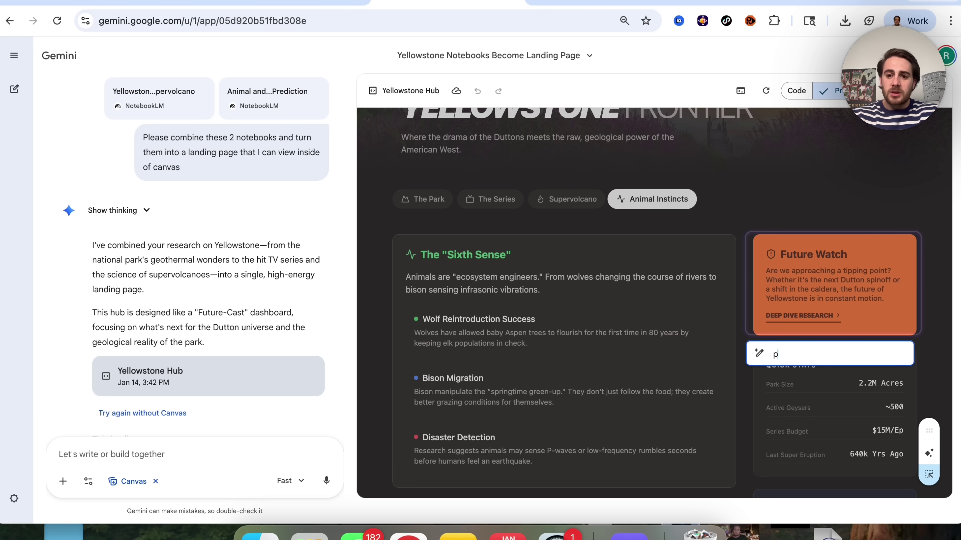
type("leae make yhi")
key("BackSpace")
key("BackSpace")
key("BackSpace")
type("this bright yellow")
key("Return")
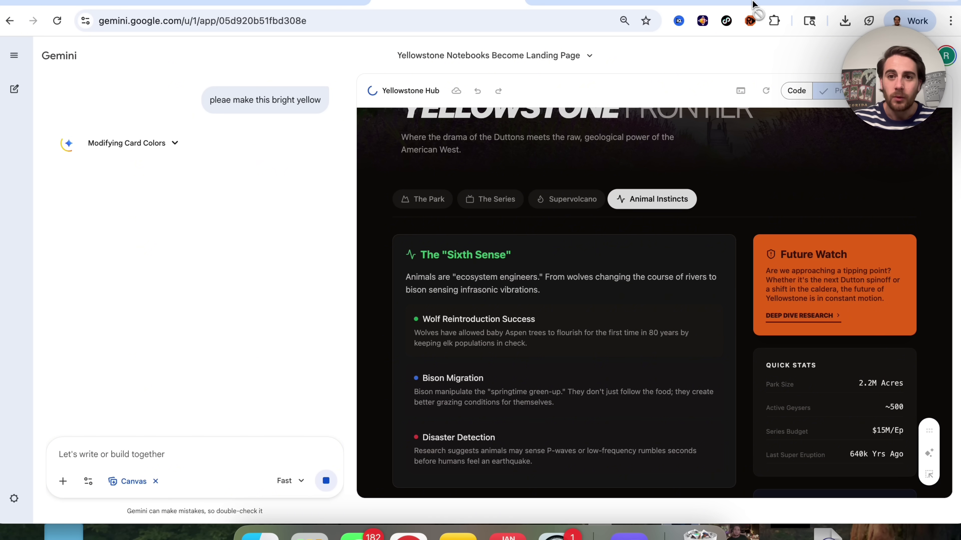
- Switch to NotebookLM and insert the copied meeting notes as a text source in the untitled notebook
left_click(725, 2)
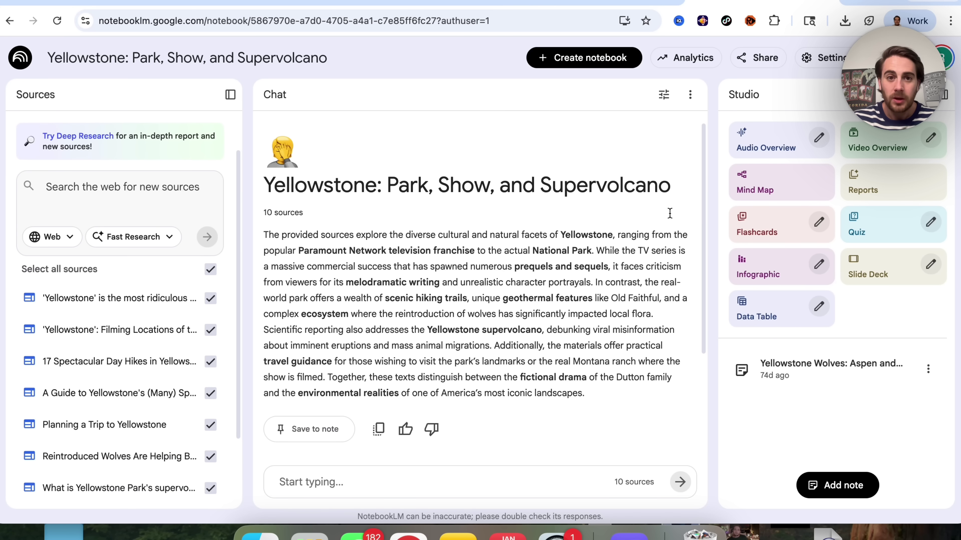
left_click(475, 2)
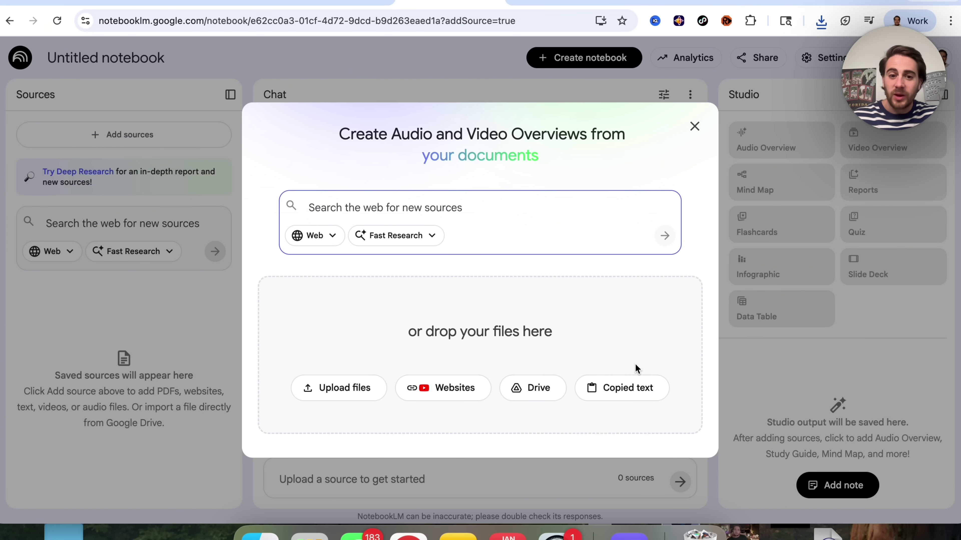
left_click(626, 388)
key("super+v")
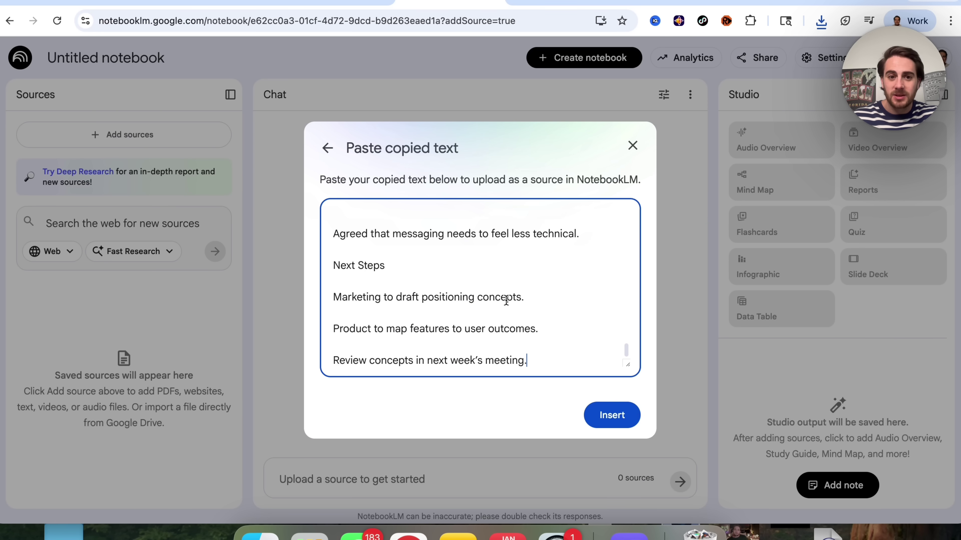
scroll(497, 283, "up", 15)
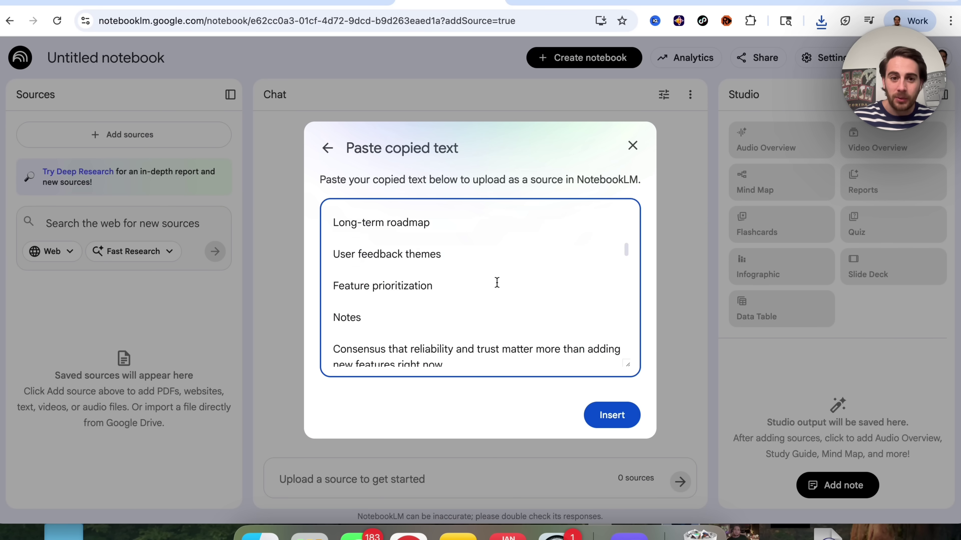
scroll(497, 282, "up", 5)
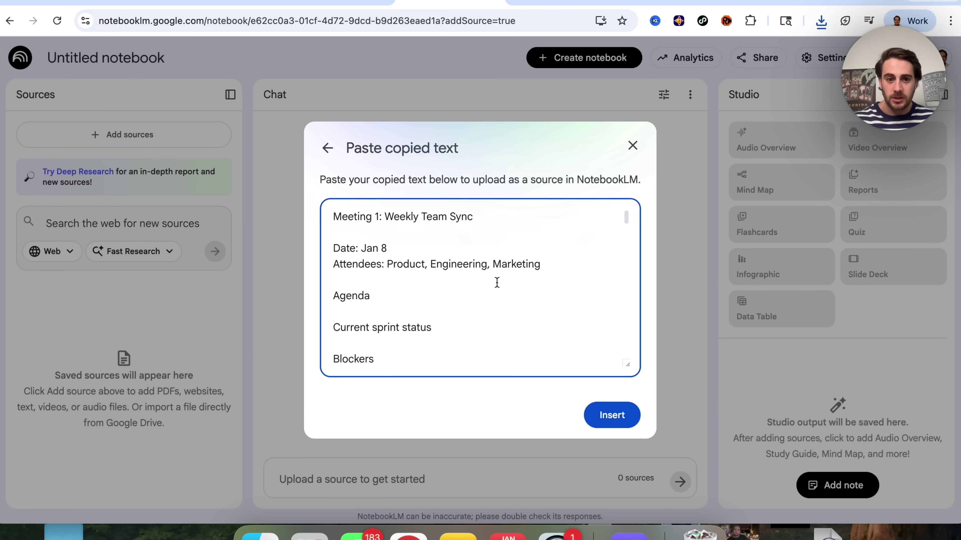
left_click(608, 413)
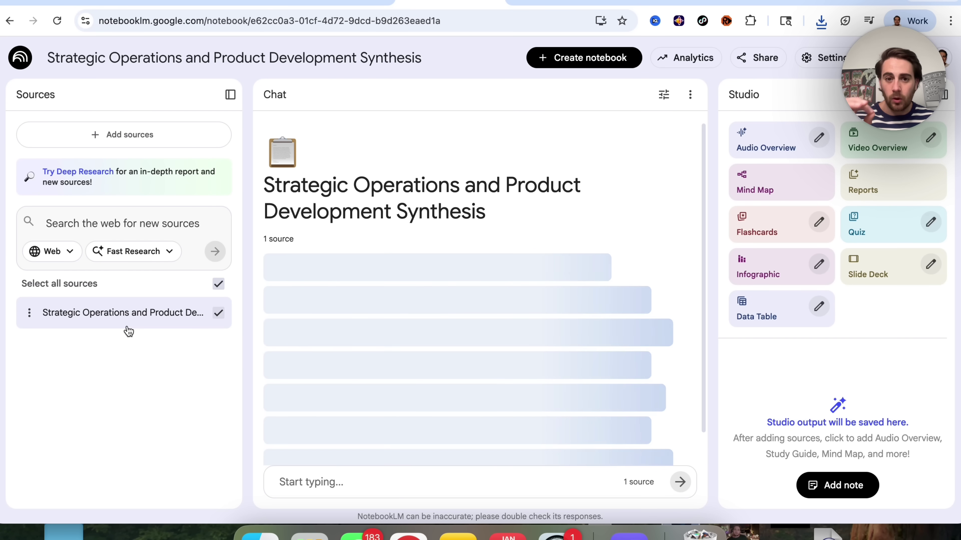
- Ask the notebook chat "Please organize my meeting notes from the week" and read through the response
triple_click(303, 204)
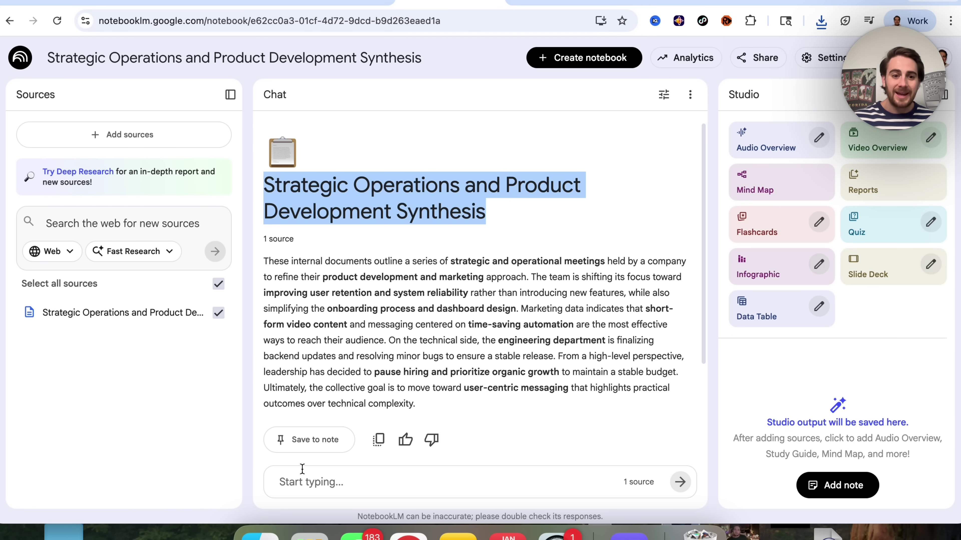
left_click(302, 481)
scroll(431, 296, "down", 4)
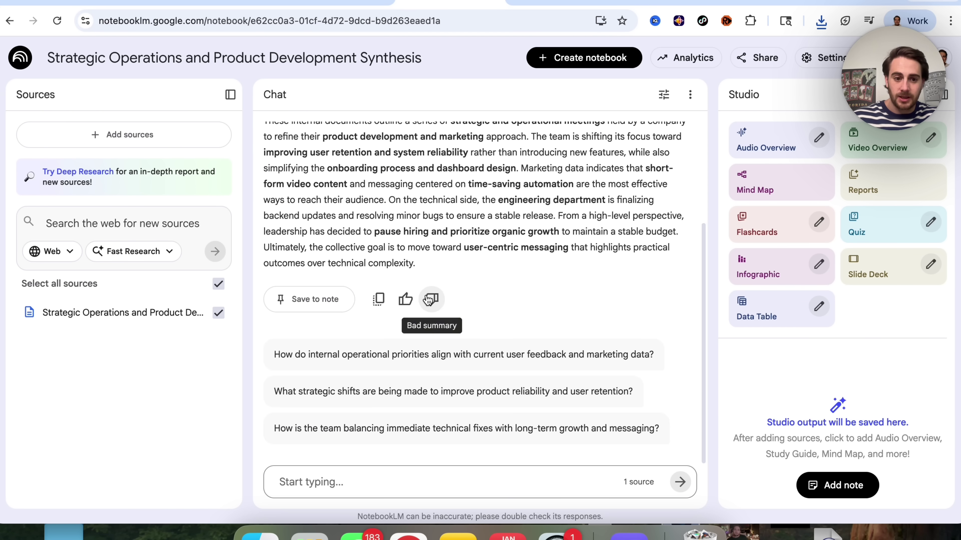
type("Pe")
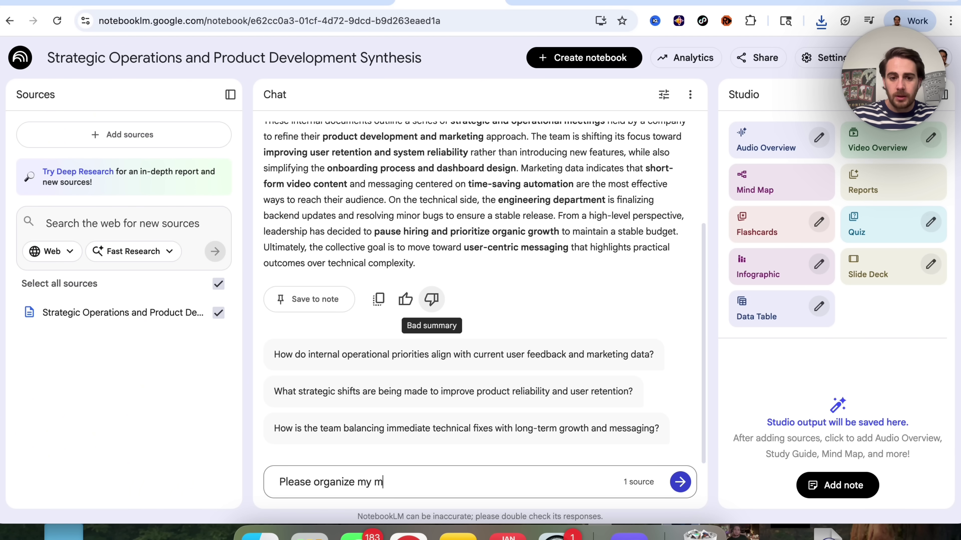
type("ease organize my meeting notes from the week")
key("Return")
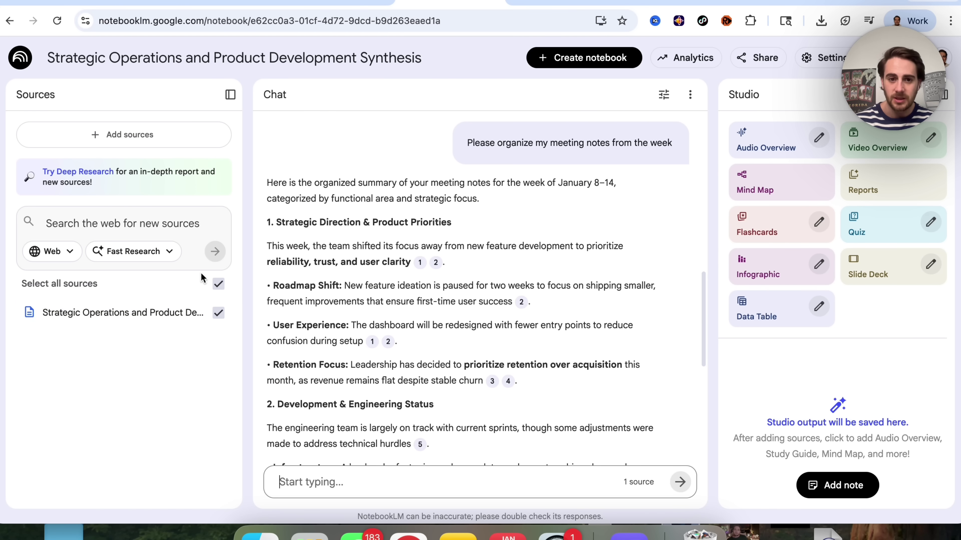
scroll(314, 302, "down", 1)
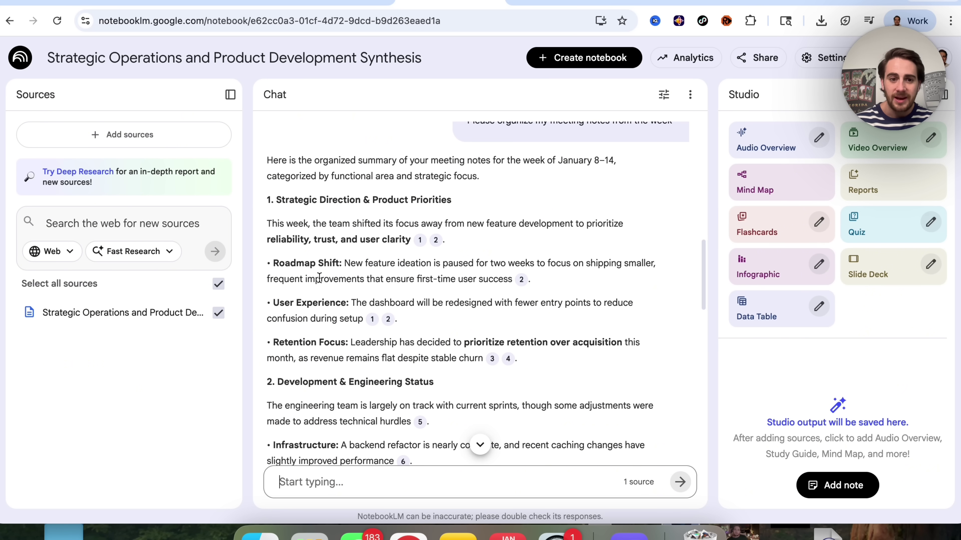
scroll(318, 278, "down", 15)
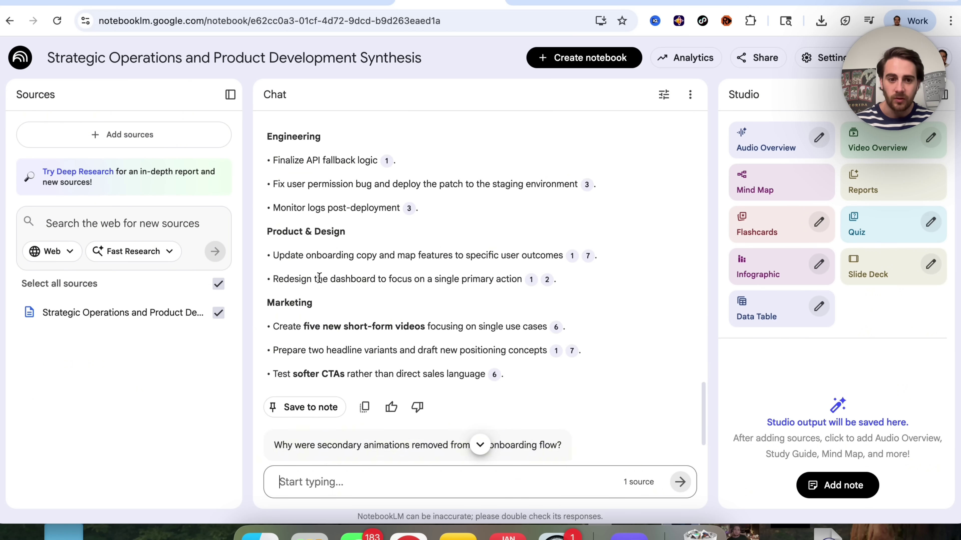
- Save the chat's organized meeting-notes response as a note and convert that note to a source
scroll(319, 278, "down", 3)
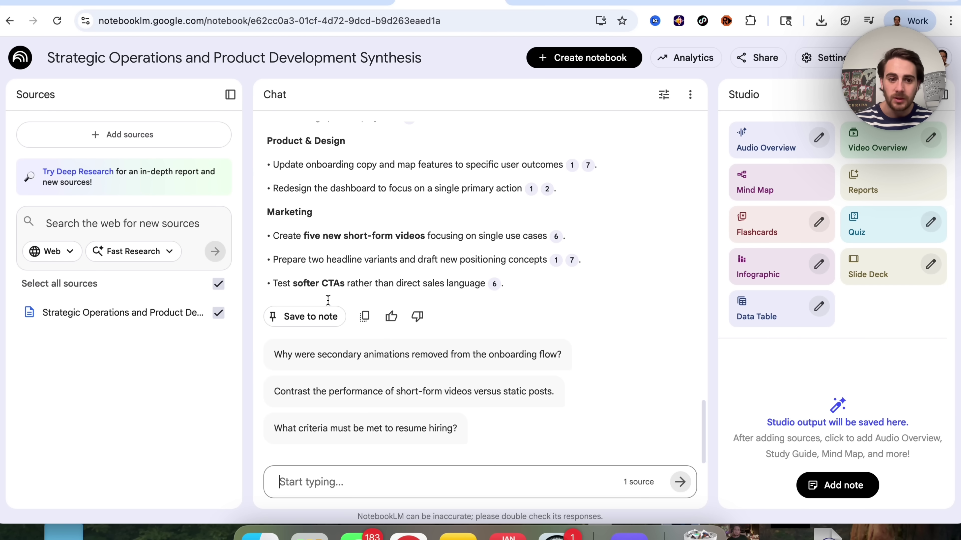
left_click(316, 316)
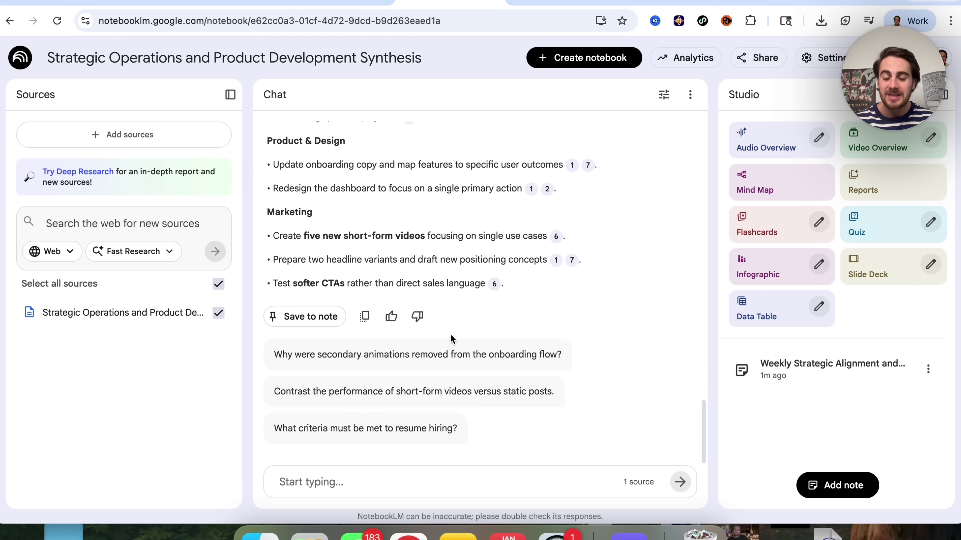
left_click(928, 372)
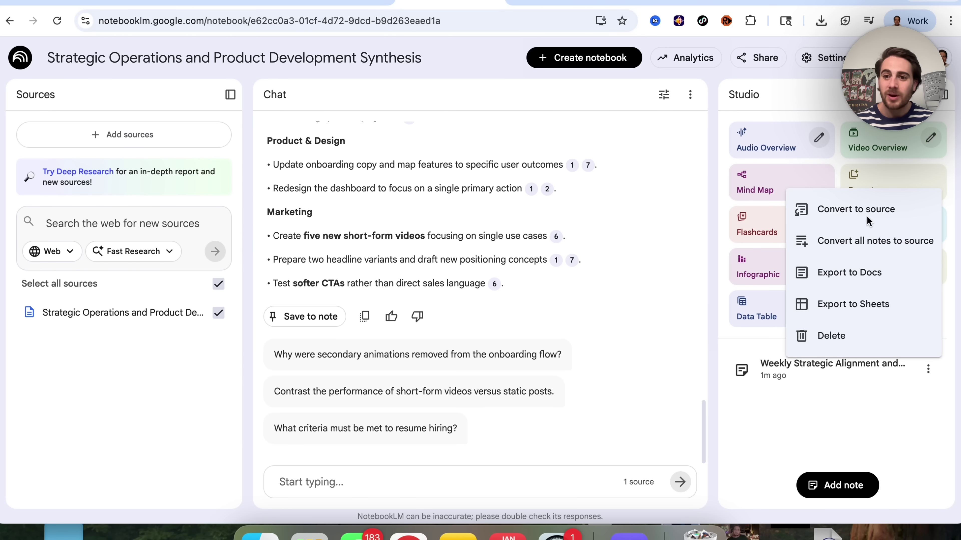
left_click(857, 210)
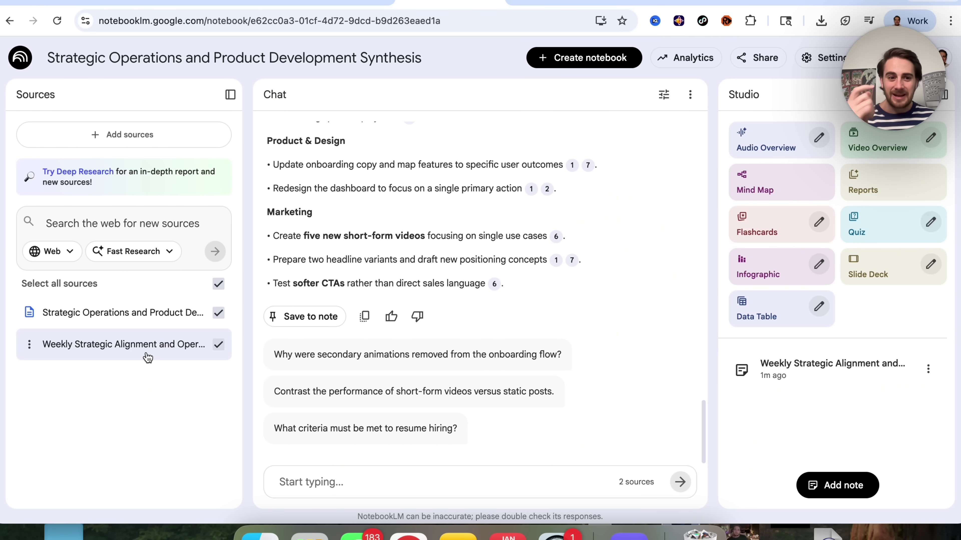
- From the converted note source only, generate a data table by team, goal, what needs to be done, action items and who needs to be involved
left_click(218, 313)
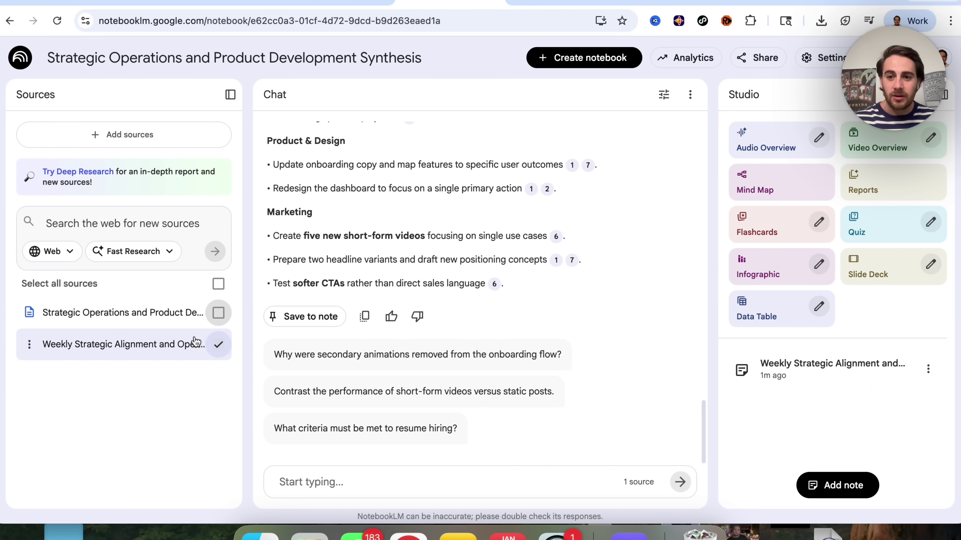
left_click(817, 307)
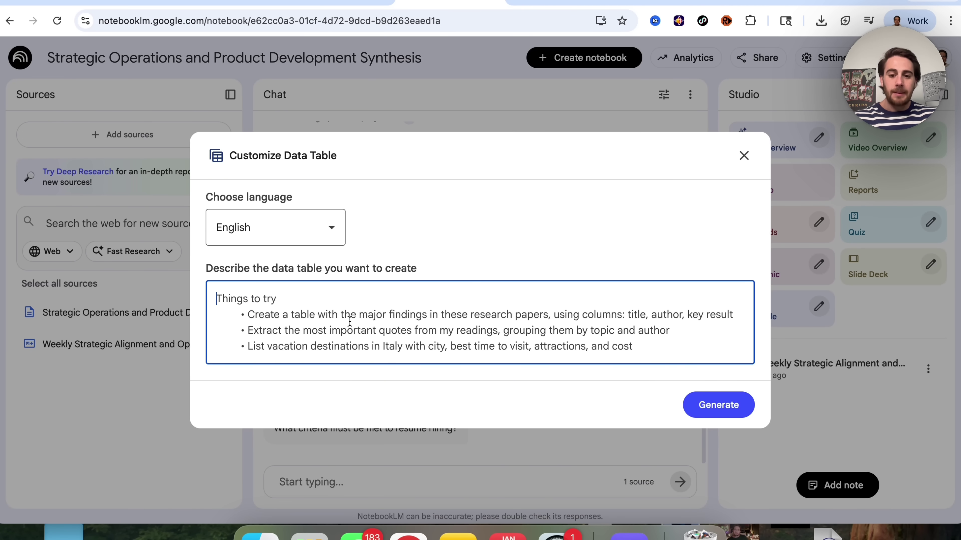
type("Pleas")
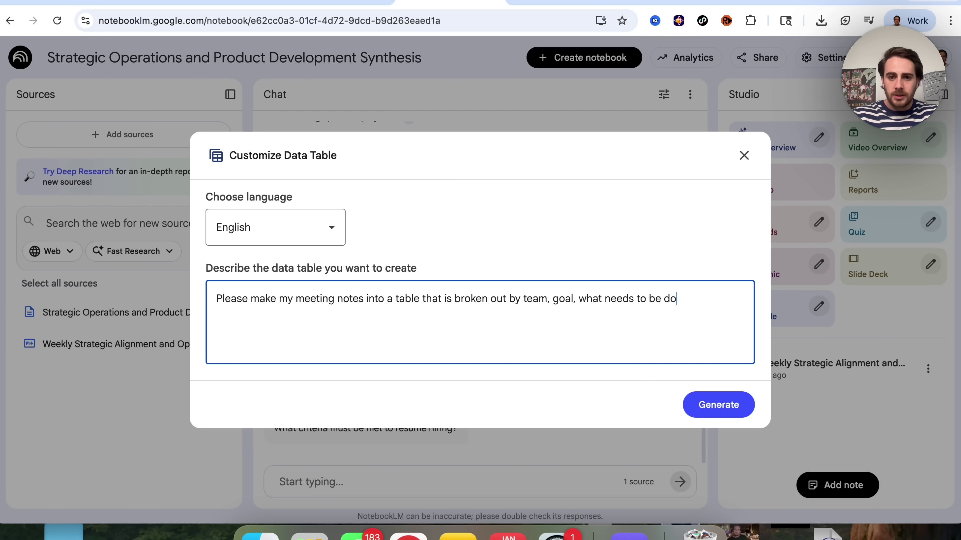
type("ms and who needs to be involved")
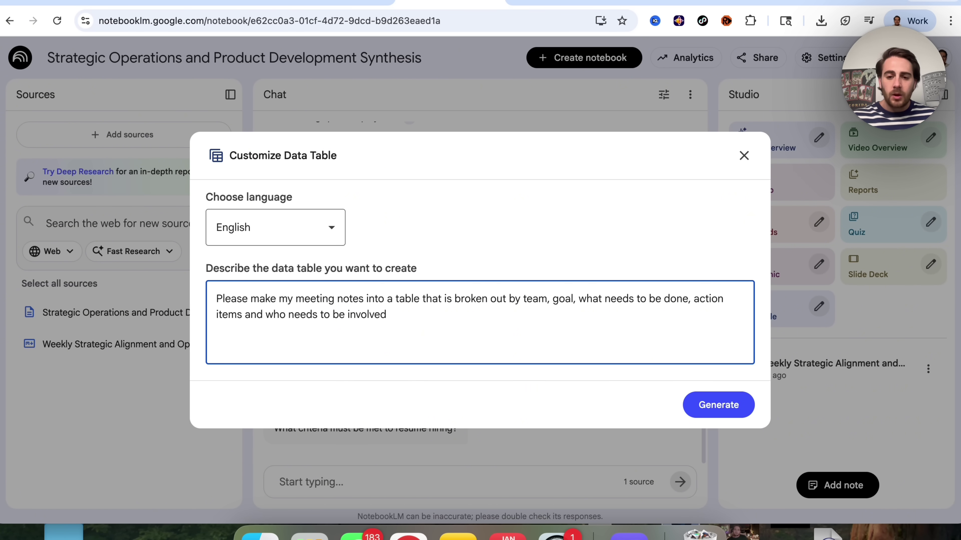
left_click(741, 414)
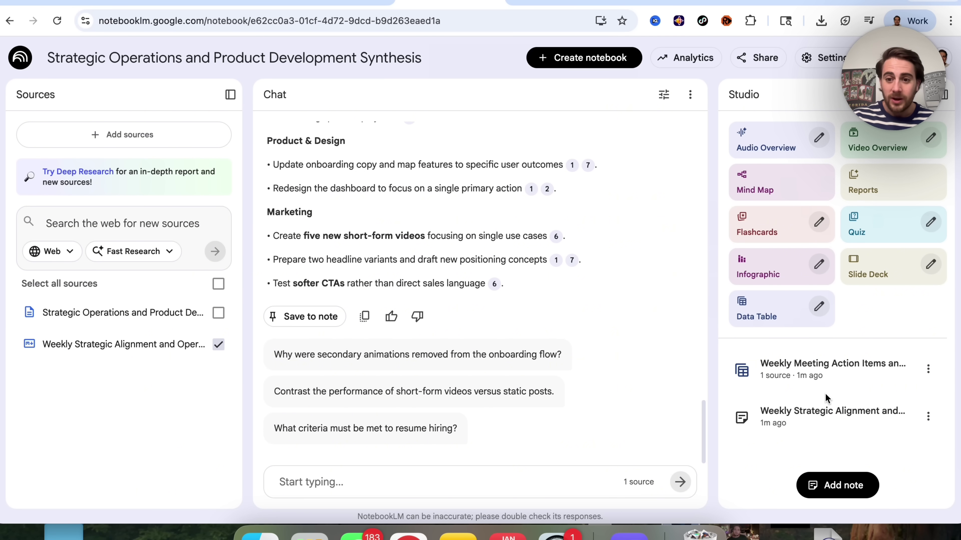
- Open the generated data table of weekly meeting action items and read through the rows of every team
left_click(799, 377)
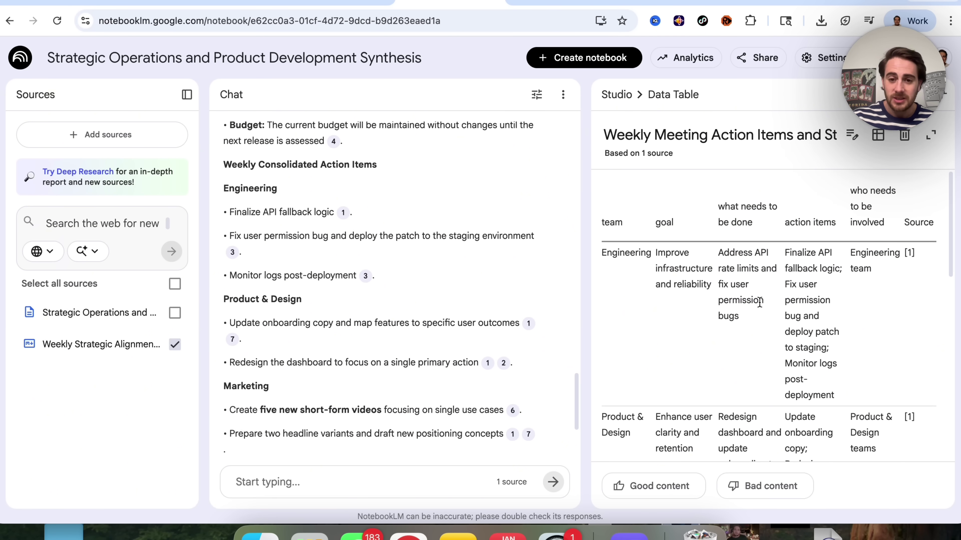
scroll(737, 338, "down", 1)
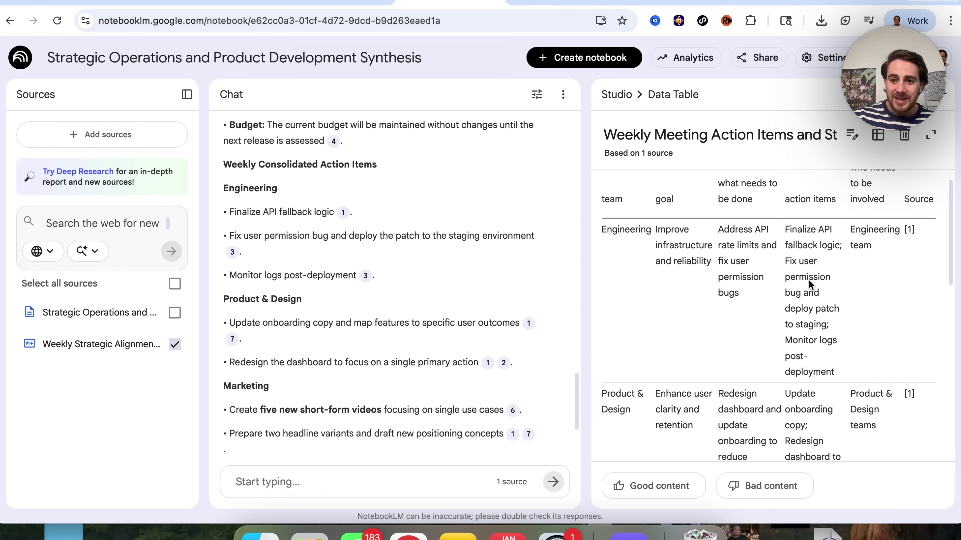
scroll(811, 272, "up", 1)
scroll(884, 224, "down", 10)
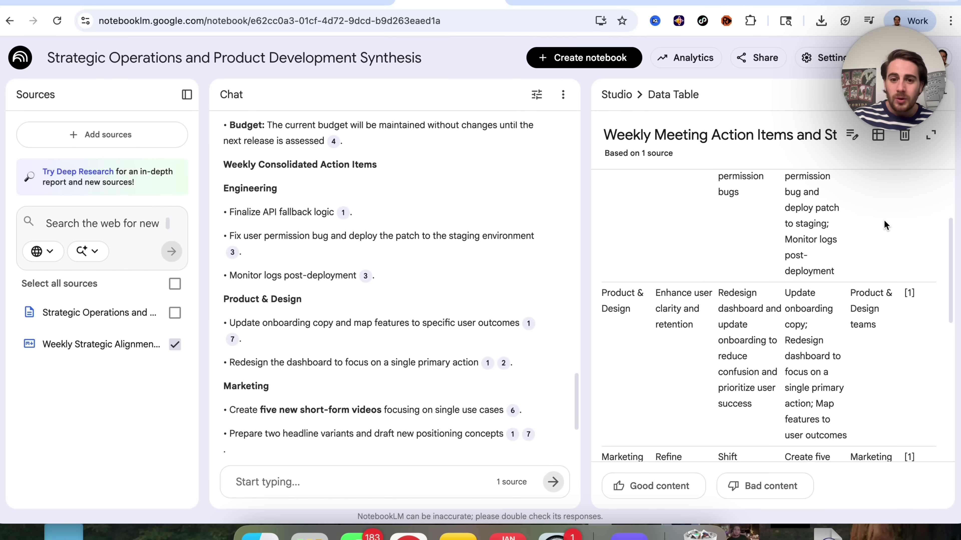
scroll(851, 279, "down", 1)
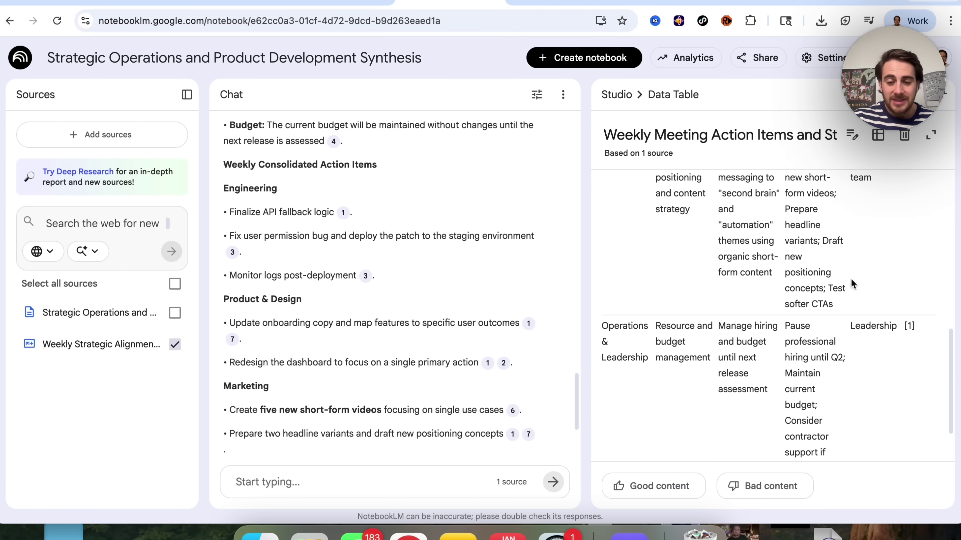
scroll(747, 323, "down", 3)
scroll(747, 324, "down", 2)
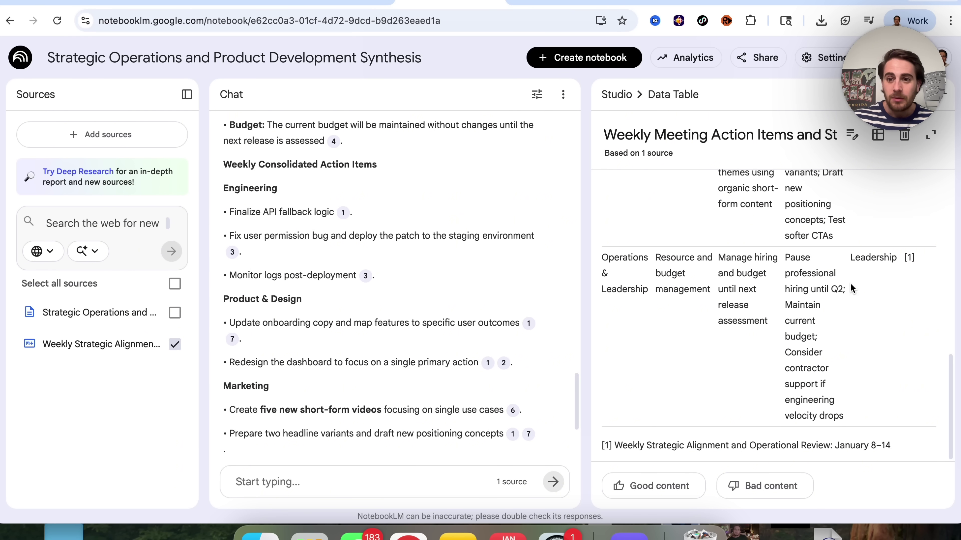
- Export the action items data table to Google Sheets, return to the notebook and leave the table view
left_click(876, 144)
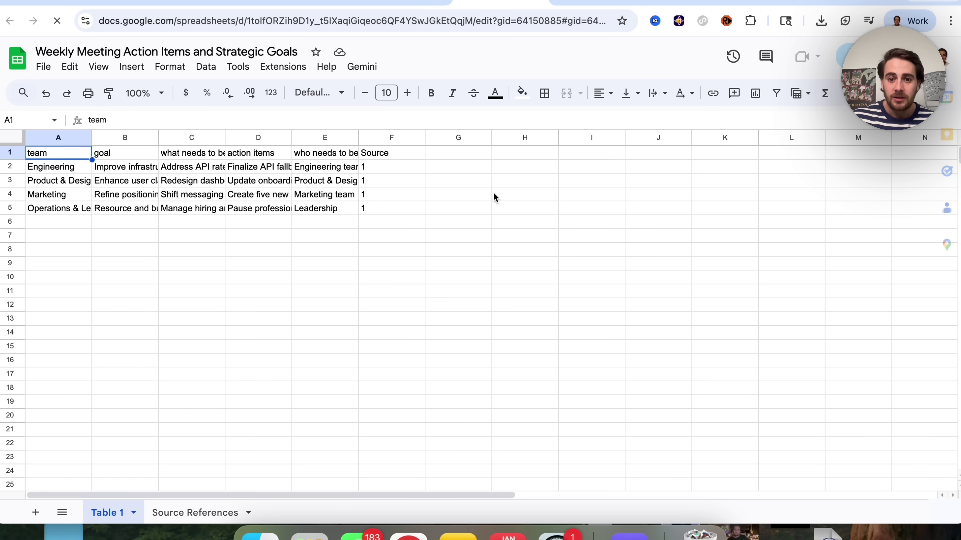
key("ctrl+shift+Tab")
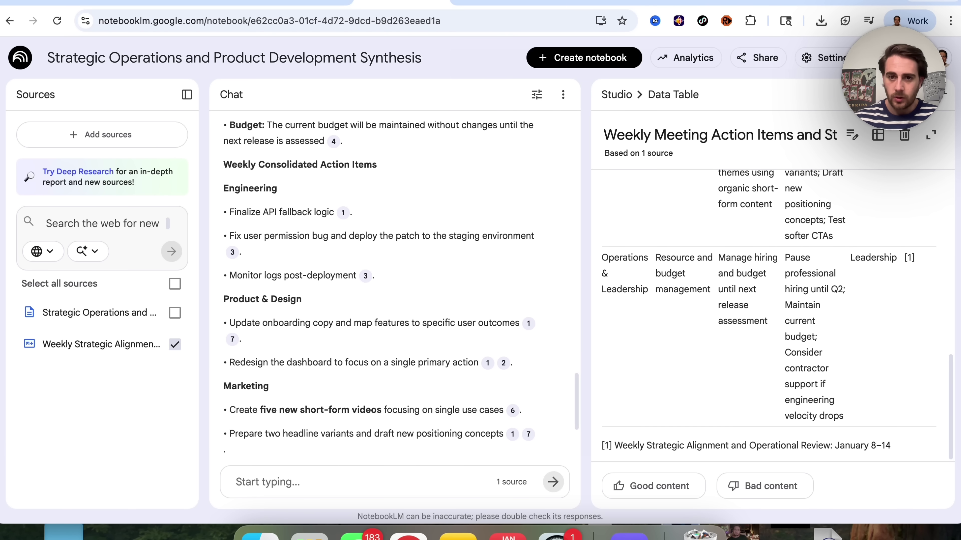
key("Escape")
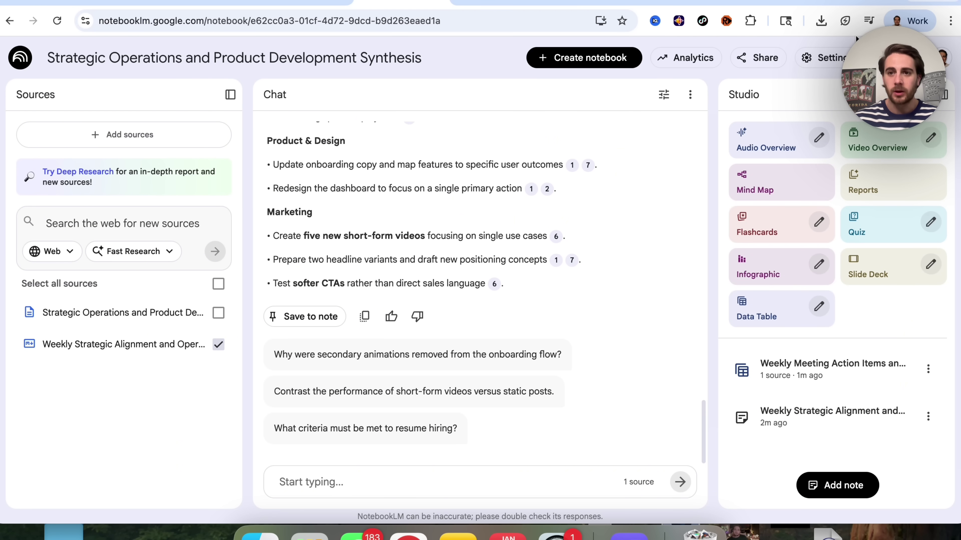
- Search YouTube for "building ai agents in make.com tutorial" and copy the URL of the video "Make.com AI Agent Tutorial — Build Your First Agent in 20 Minutes"
left_click(861, 1)
type("you")
key("Return")
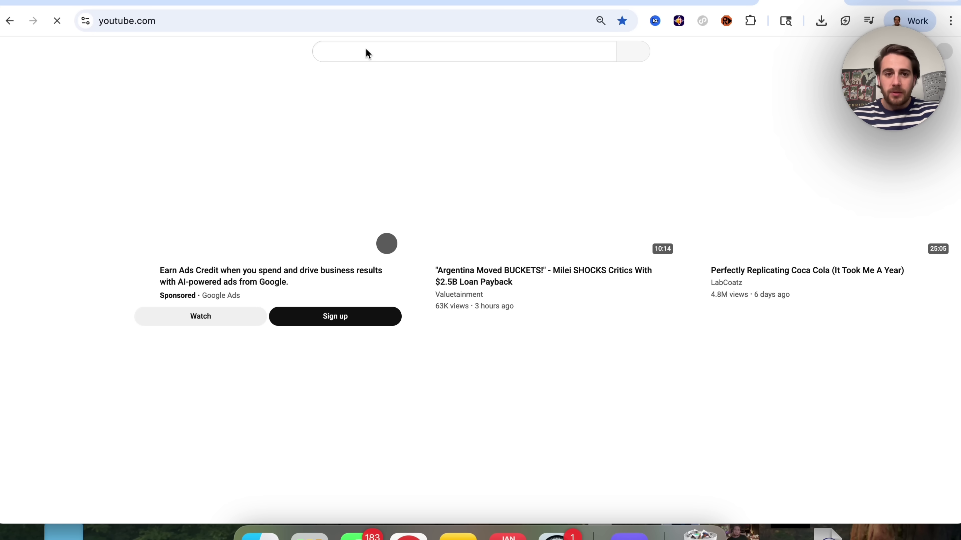
left_click(366, 50)
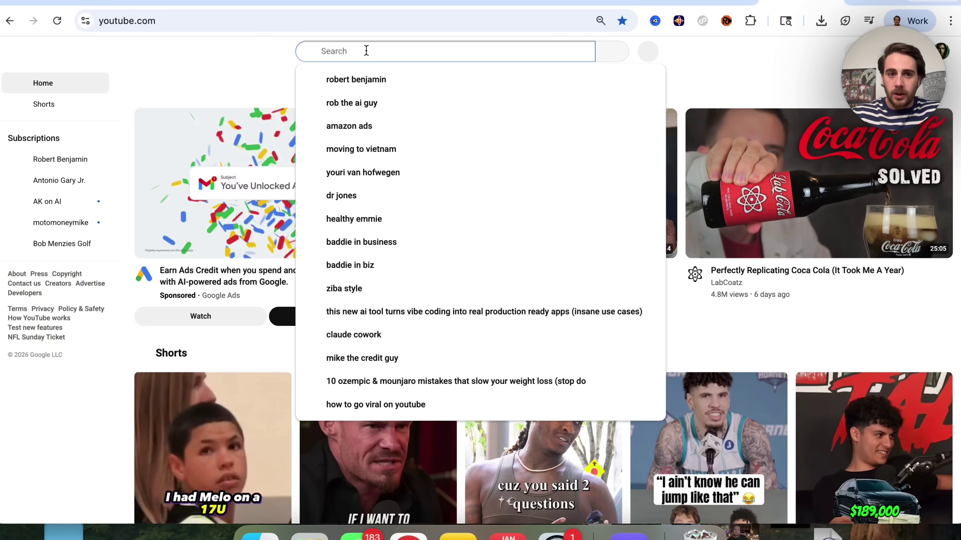
type("bui")
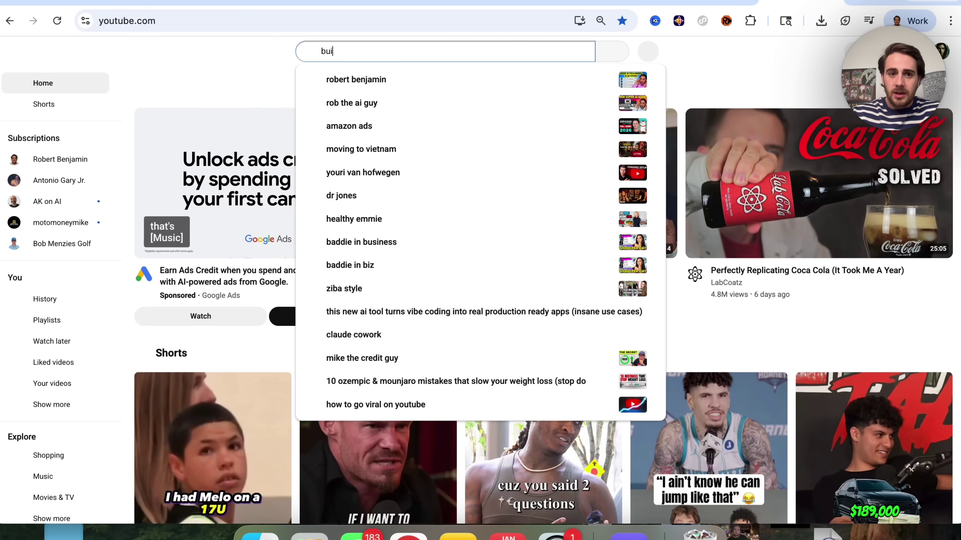
type("lding ai agents in ")
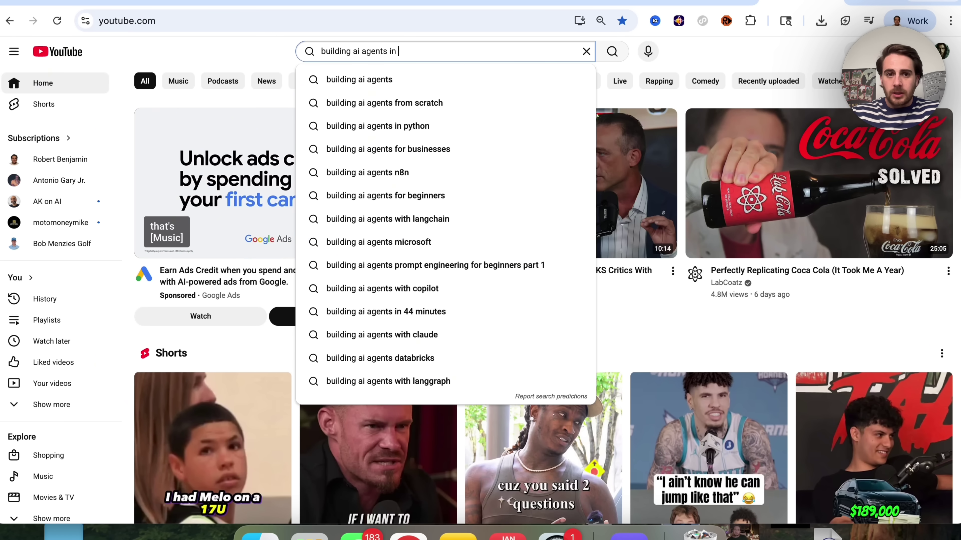
type("make.com tutorial")
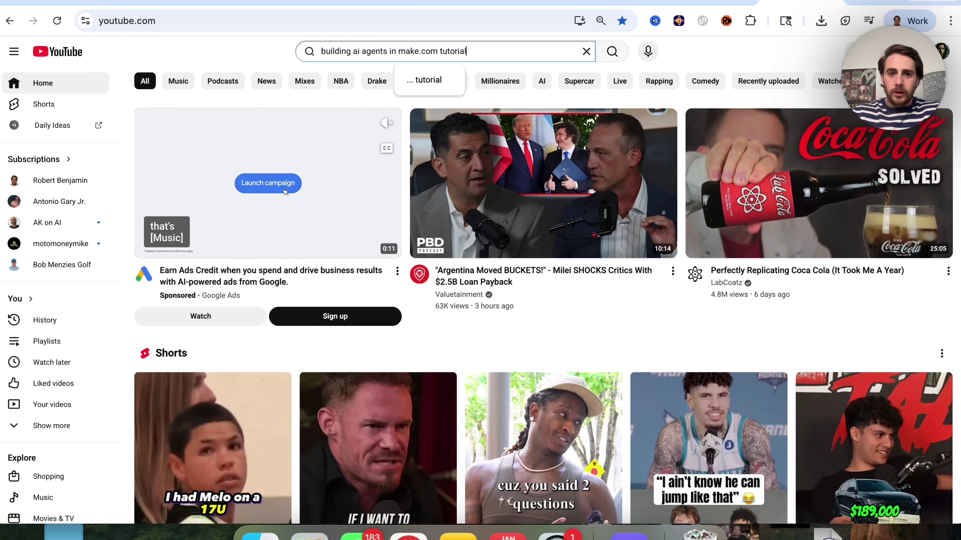
key("Return")
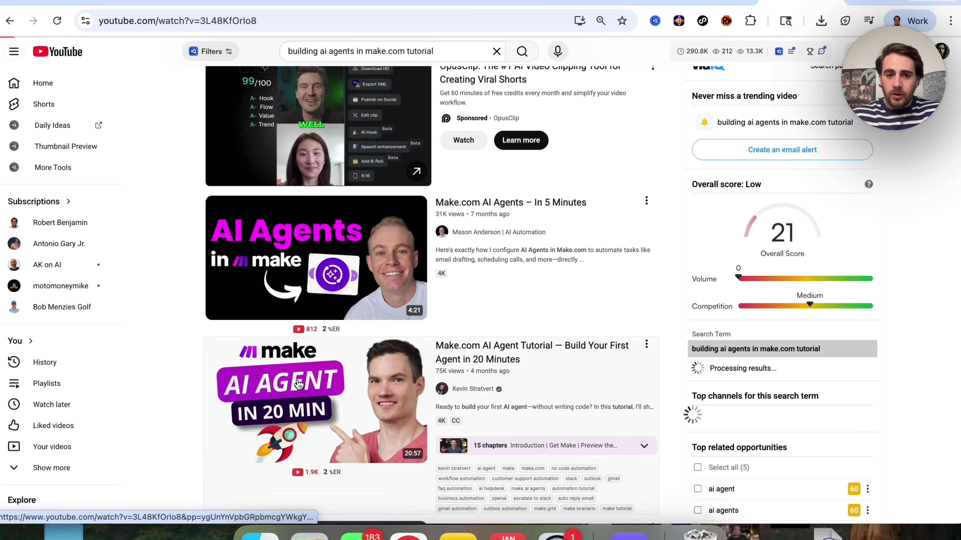
left_click(308, 379)
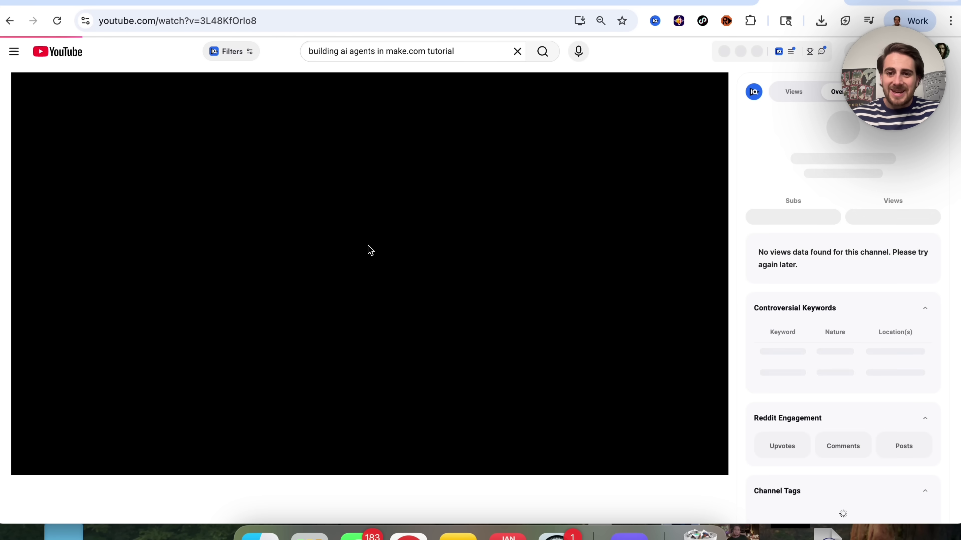
left_click(334, 23)
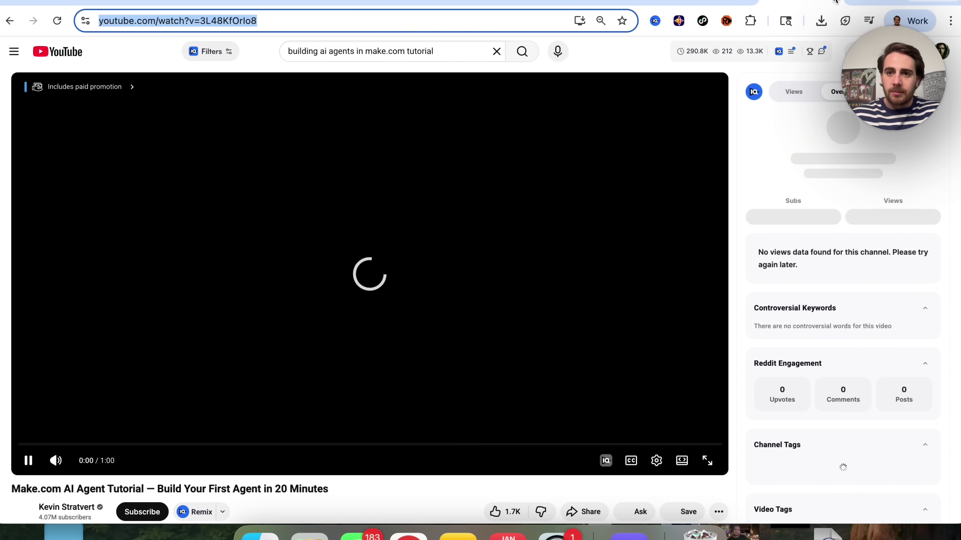
- Switch to NotebookLM and create a new notebook with the copied YouTube video URL as its source
key("ctrl+shift+Tab")
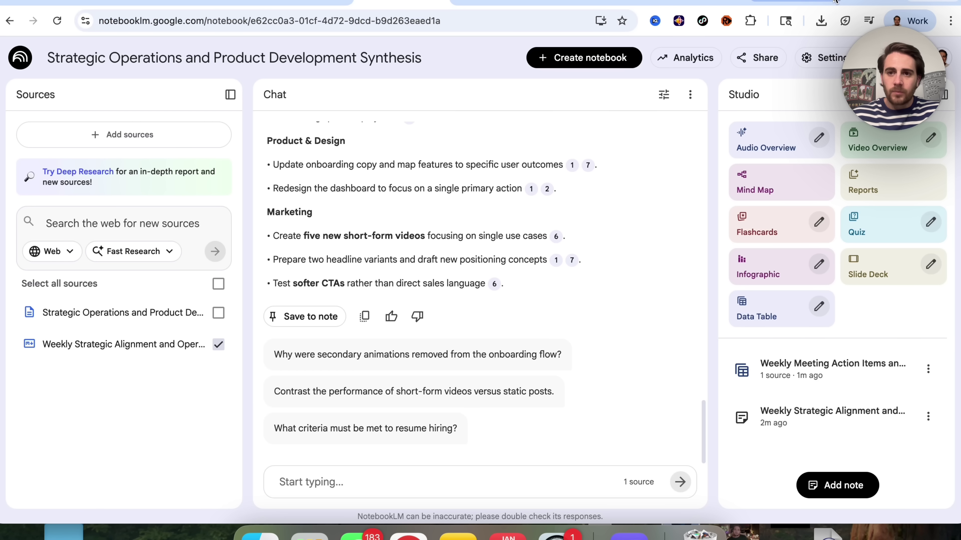
left_click(543, 62)
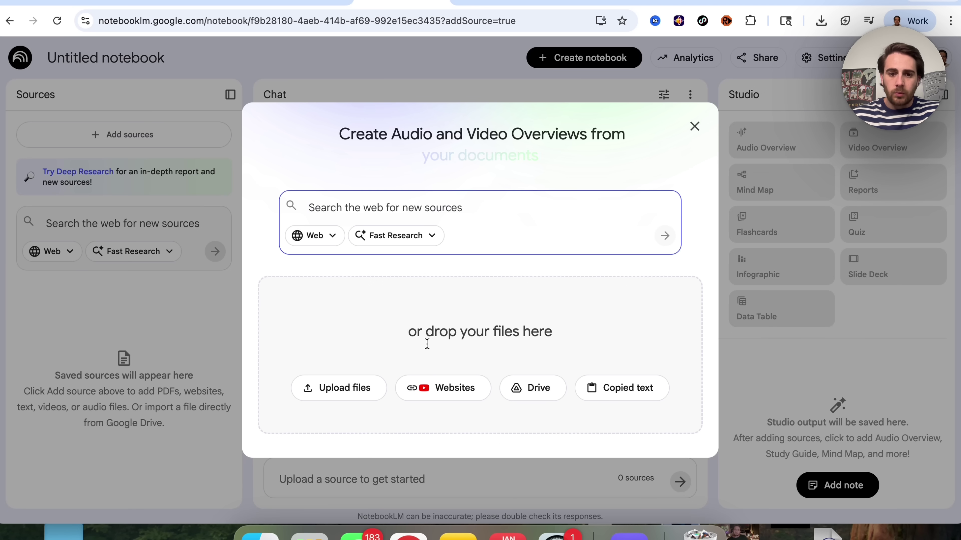
left_click(428, 389)
type("https://www.youtube.com/watch?v=3L4lHTOrlo8")
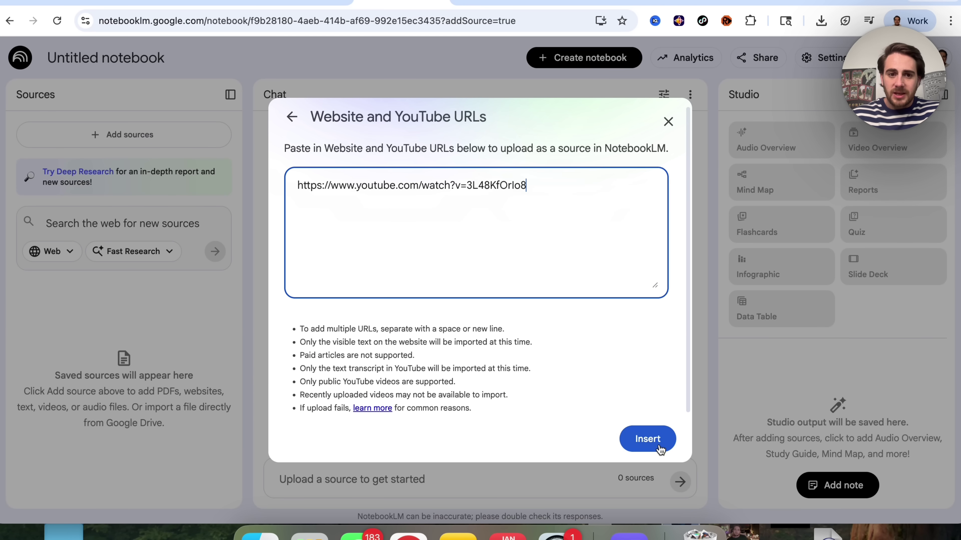
left_click(646, 440)
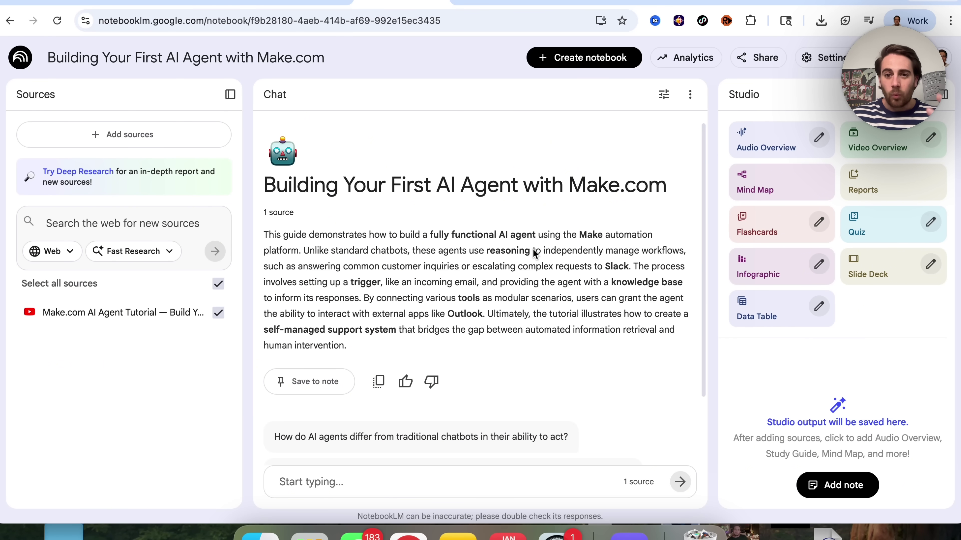
- Configure the notebook chat with the Learning Guide style and the Longer response length
left_click(665, 94)
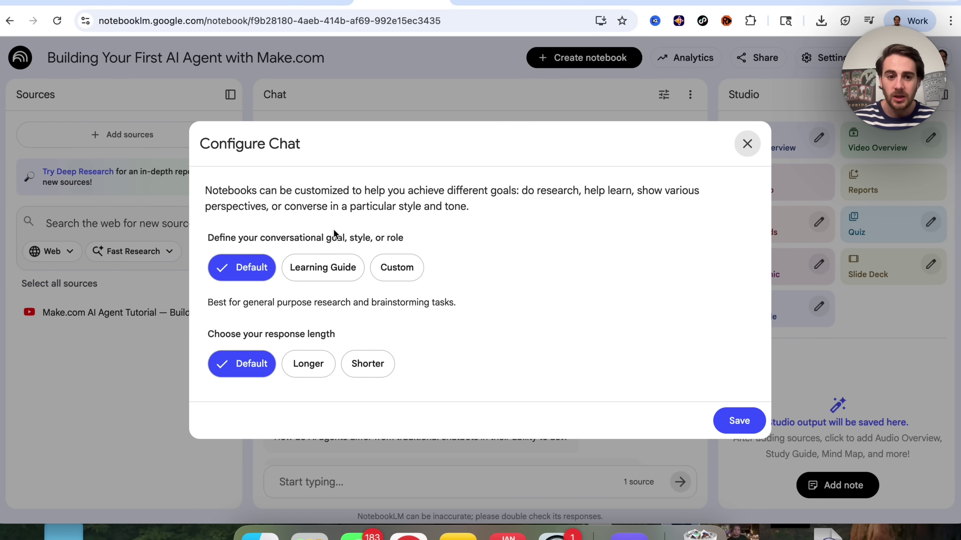
left_click(334, 275)
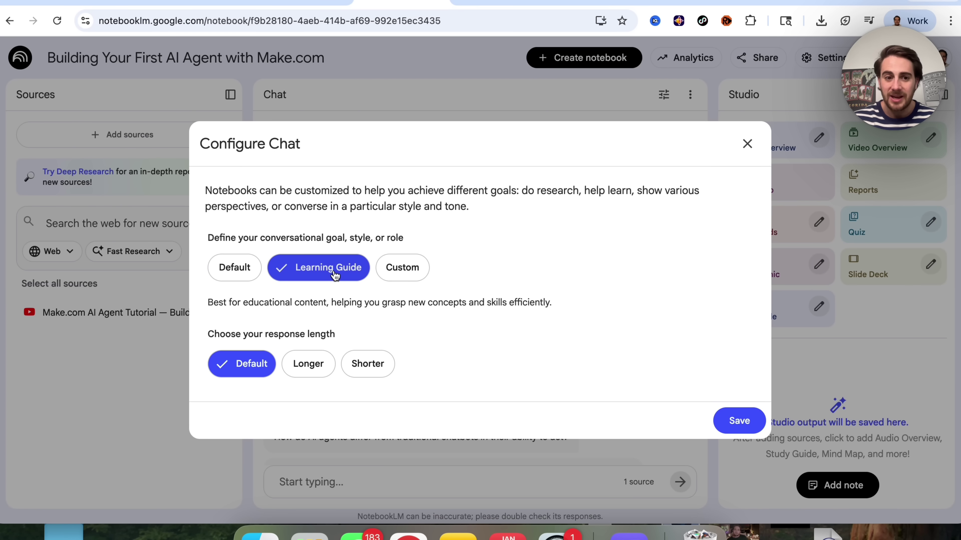
left_click(305, 363)
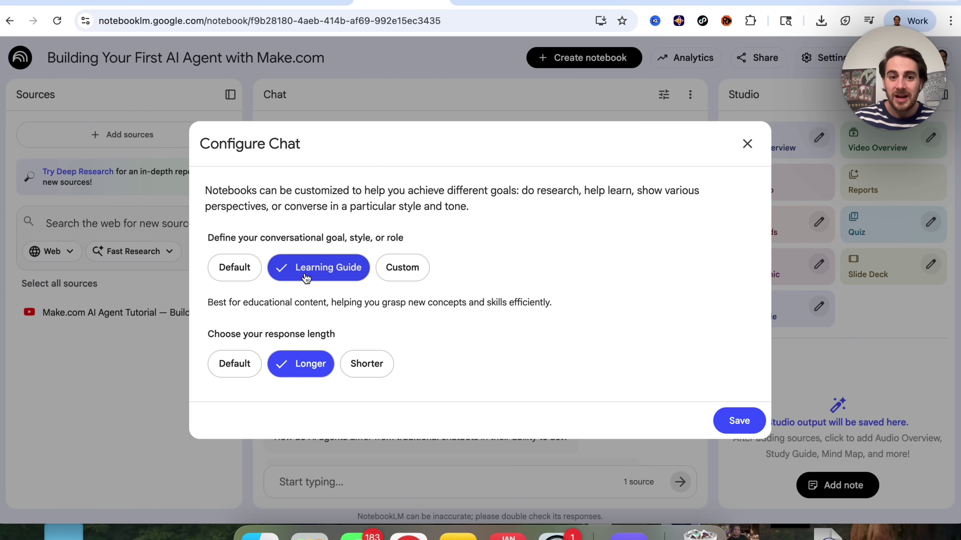
left_click(404, 268)
left_click(403, 300)
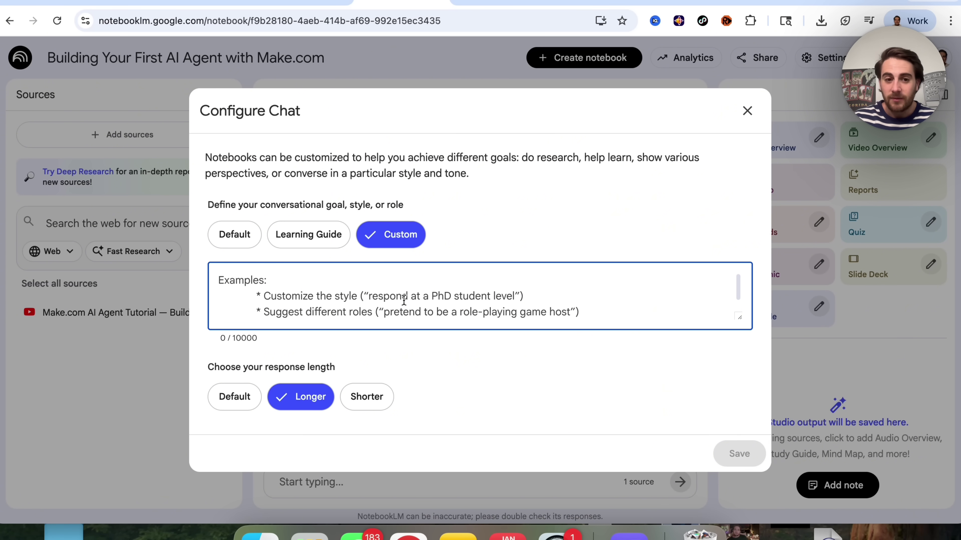
left_click(341, 246)
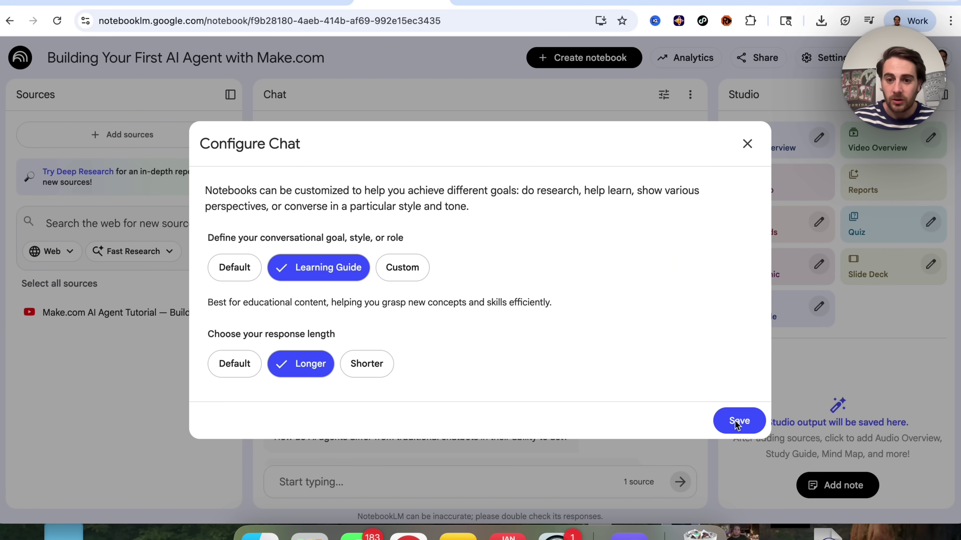
- Save the chat configuration
left_click(738, 420)
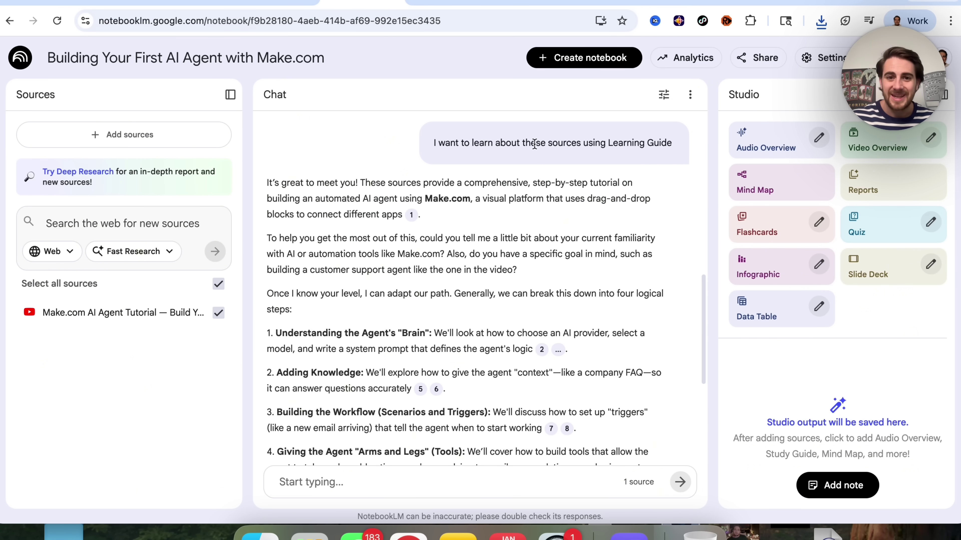
- Read through the Learning Guide reply in the chat and examine the research mode and source-type options for finding new sources
triple_click(490, 142)
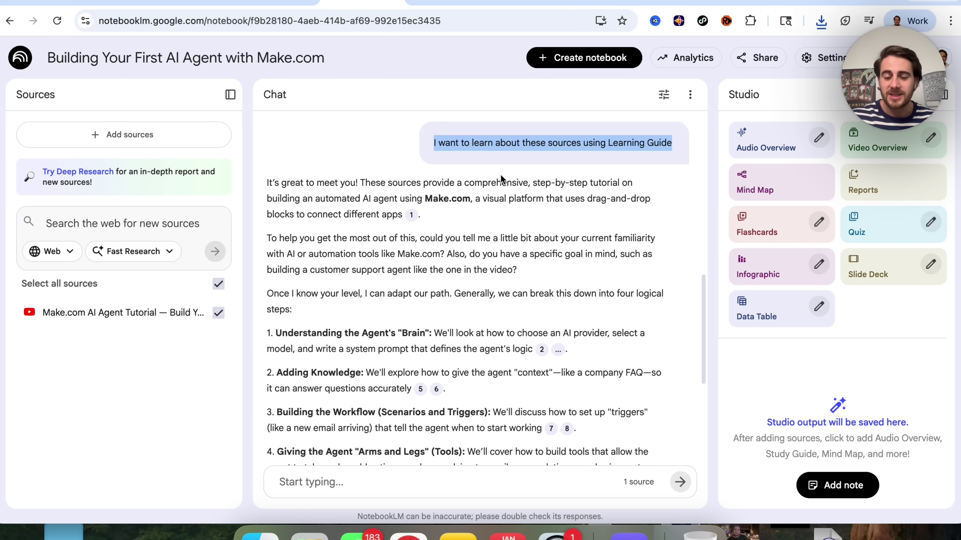
scroll(498, 262, "down", 3)
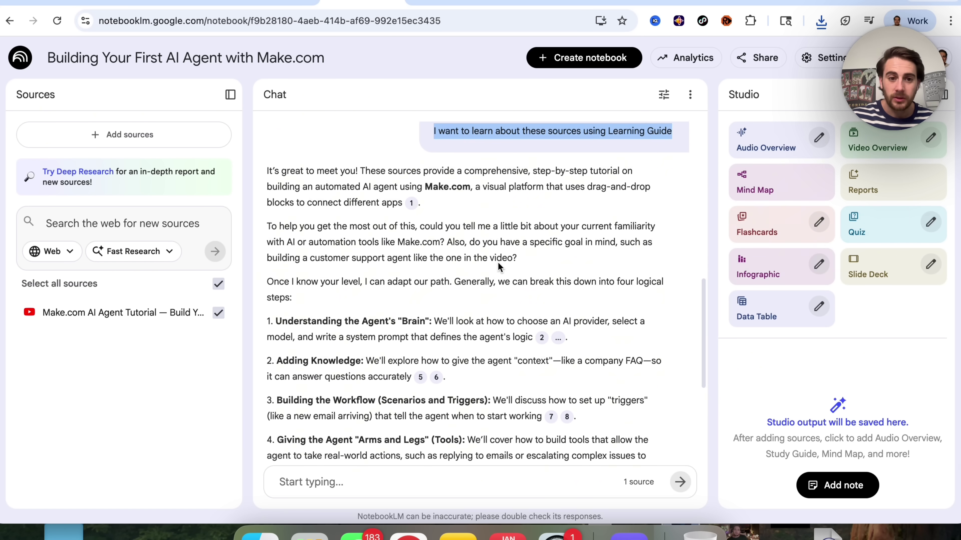
scroll(498, 262, "down", 2)
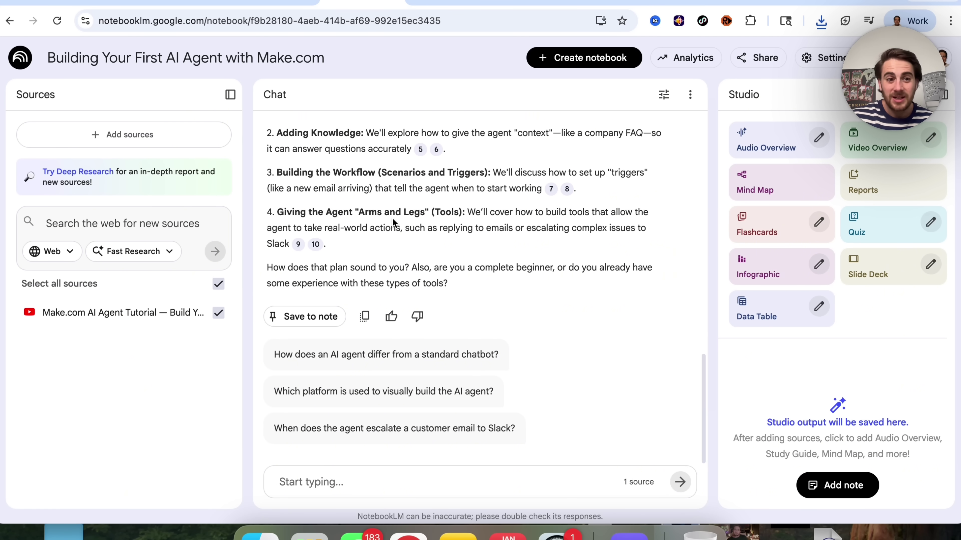
left_click(139, 260)
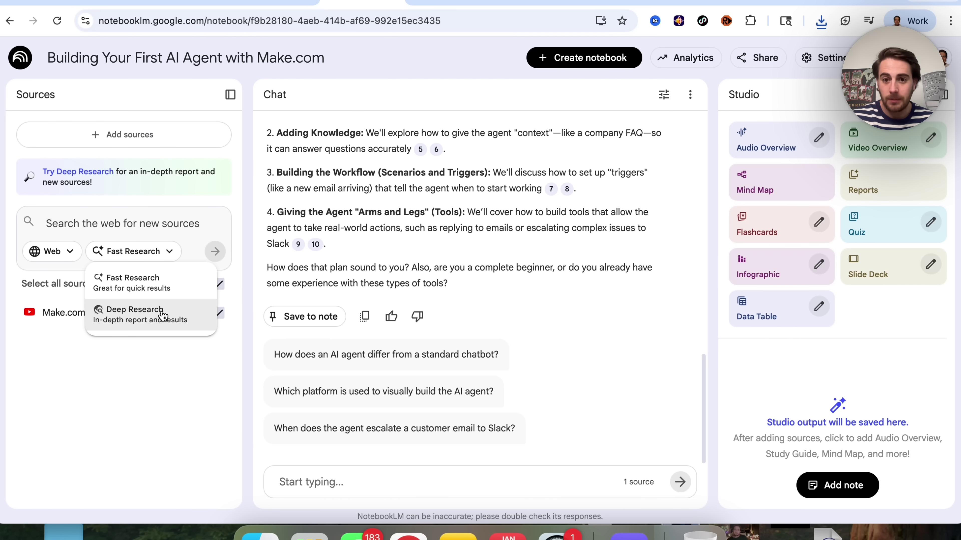
left_click(65, 253)
left_click(66, 253)
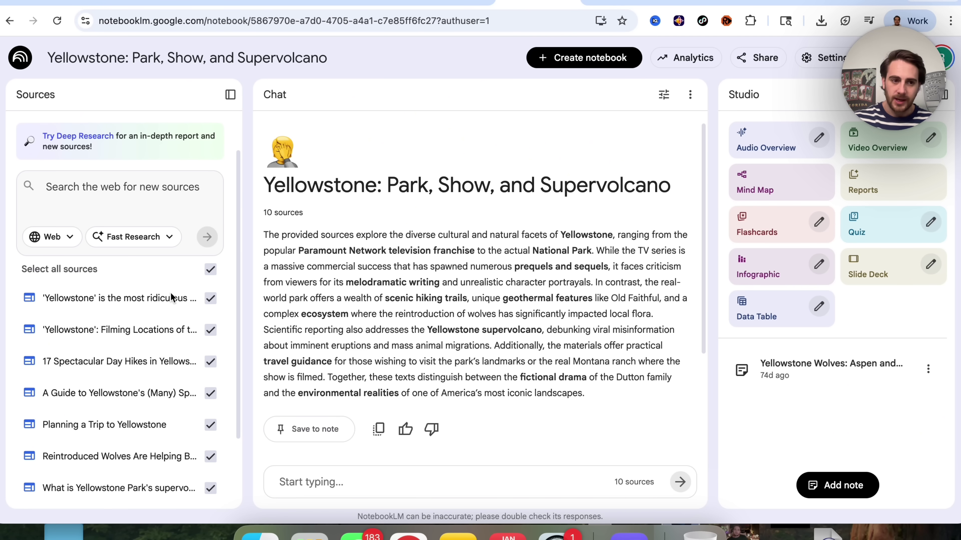
- Look through the source list of the notebook "Yellowstone: Park, Show, and Supervolcano"
scroll(171, 297, "down", 3)
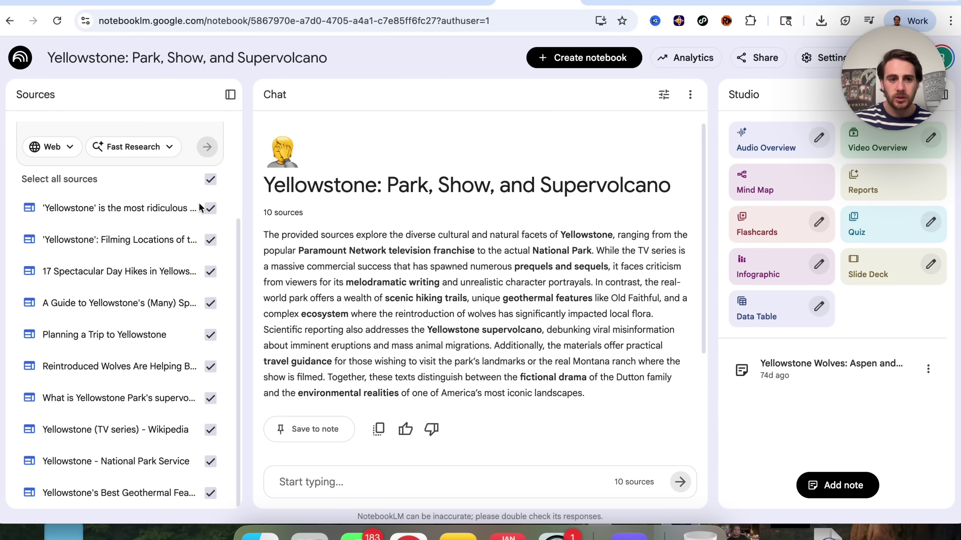
scroll(204, 212, "up", 2)
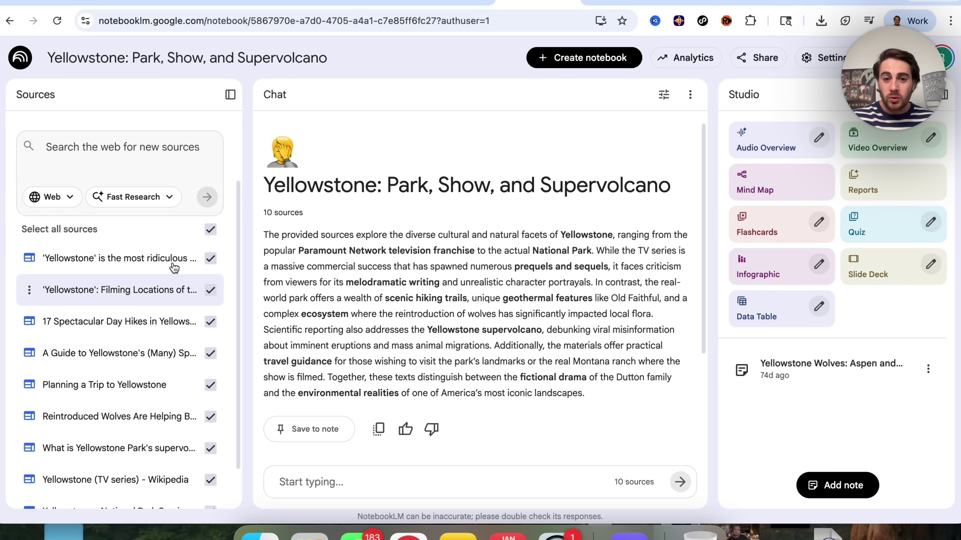
scroll(174, 268, "down", 2)
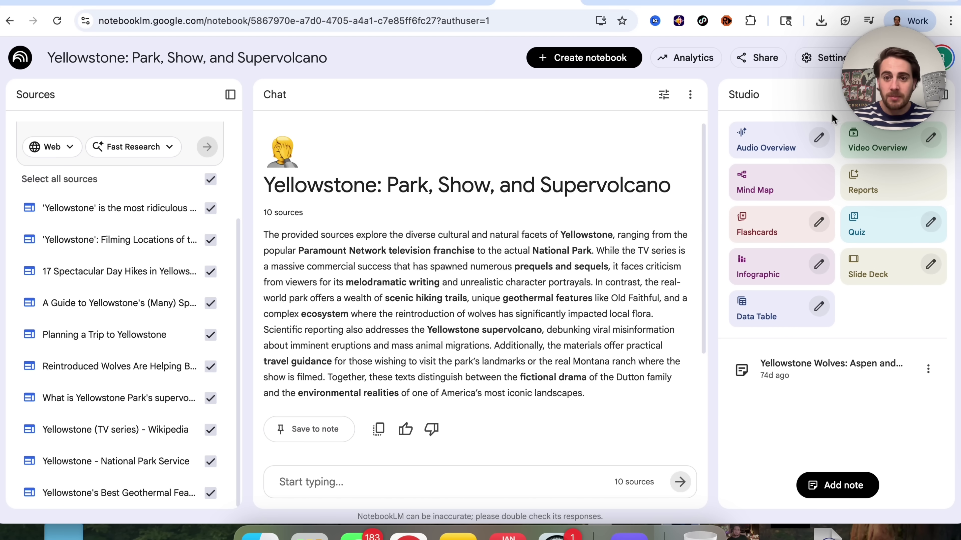
- Try a Long, Deep Dive Audio Overview in the customization options, review the hosts' focus prompt, and close without generating
left_click(821, 133)
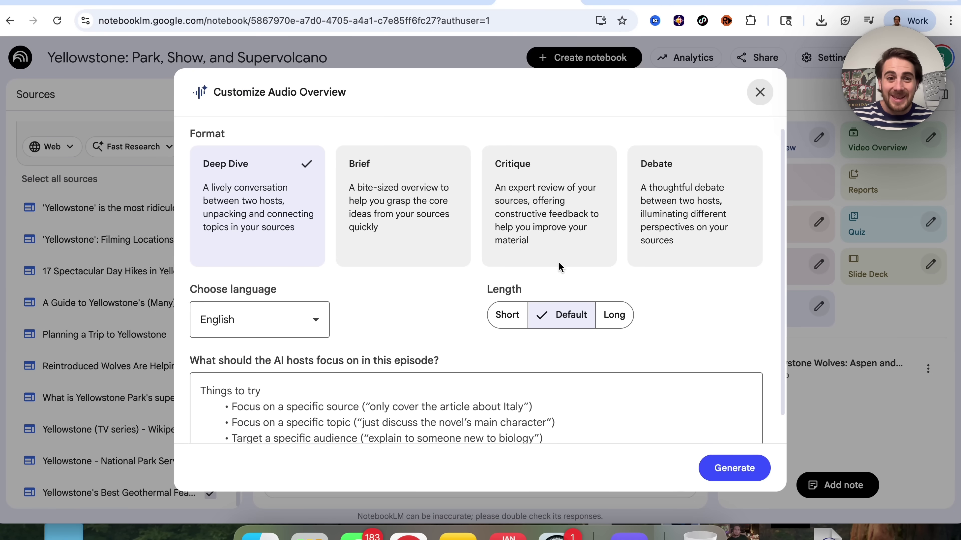
left_click(614, 314)
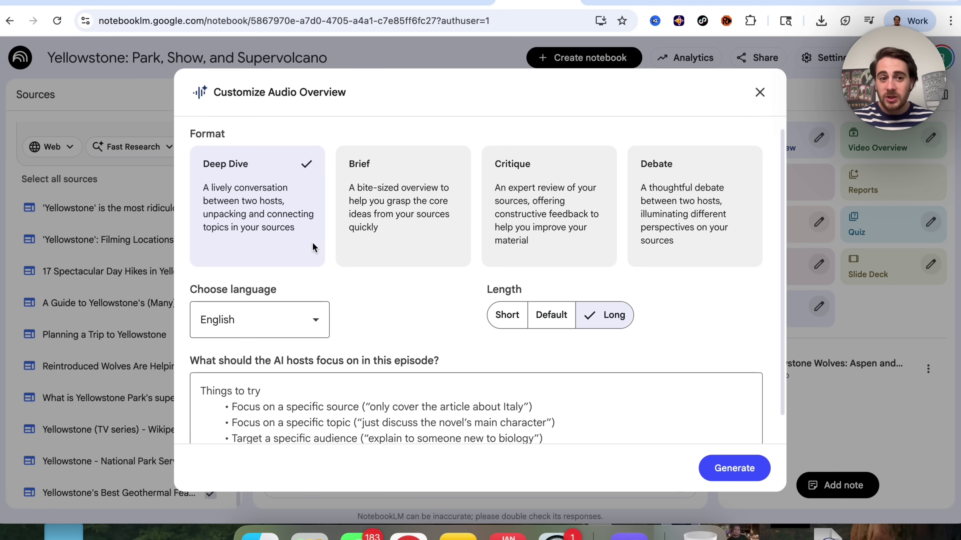
scroll(586, 331, "down", 1)
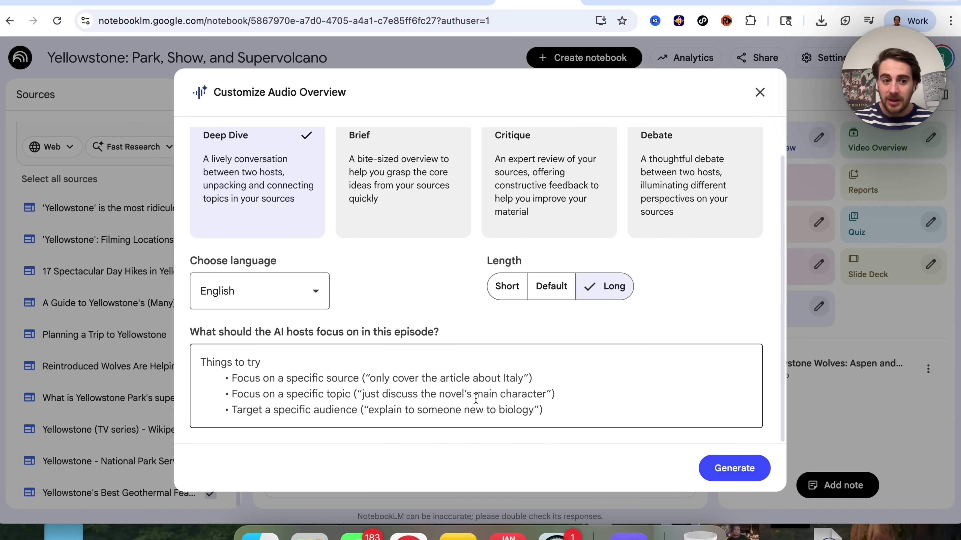
left_click(100, 379)
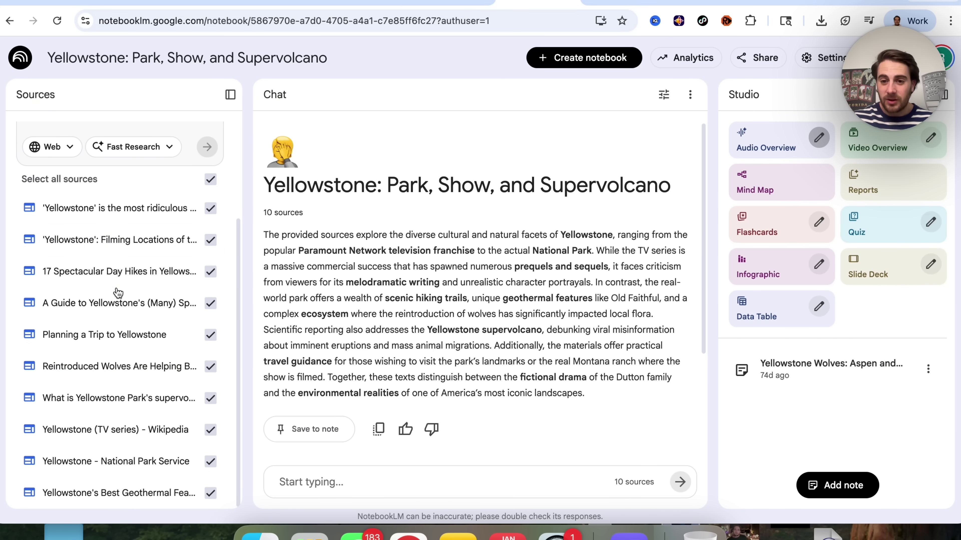